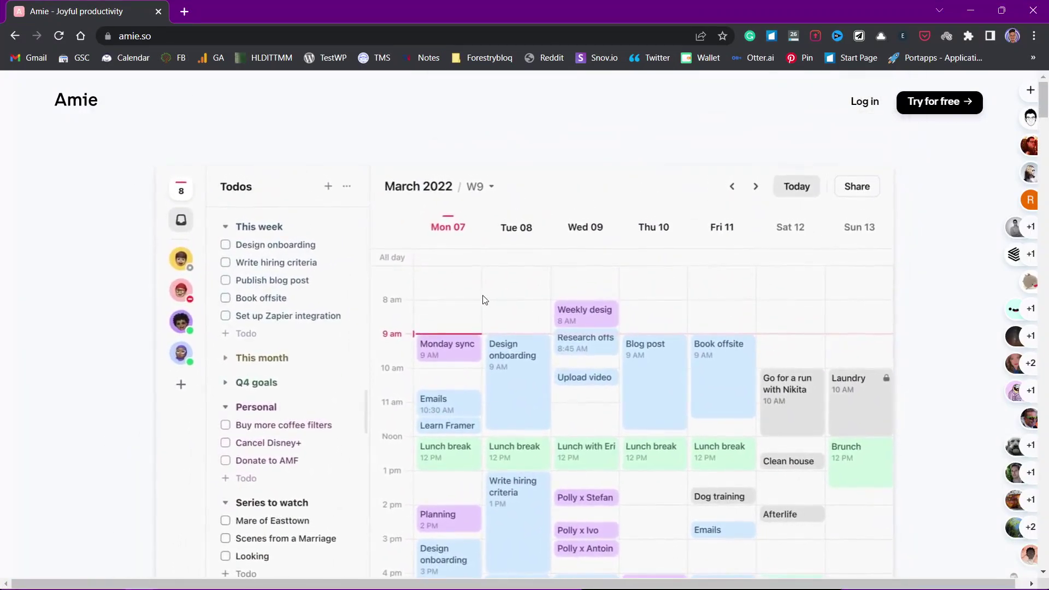
Look over the Amie homepage's calendar preview and its introduction about scheduling todos, events and contacts.
{"action": "scroll", "coordinate": [482, 300], "scroll_direction": "down", "scroll_amount": 7}
{"action": "left_click_drag", "start_coordinate": [141, 387], "coordinate": [780, 414]}
{"action": "scroll", "coordinate": [394, 452], "scroll_direction": "up", "scroll_amount": 1}
{"action": "scroll", "coordinate": [394, 453], "scroll_direction": "up", "scroll_amount": 6}
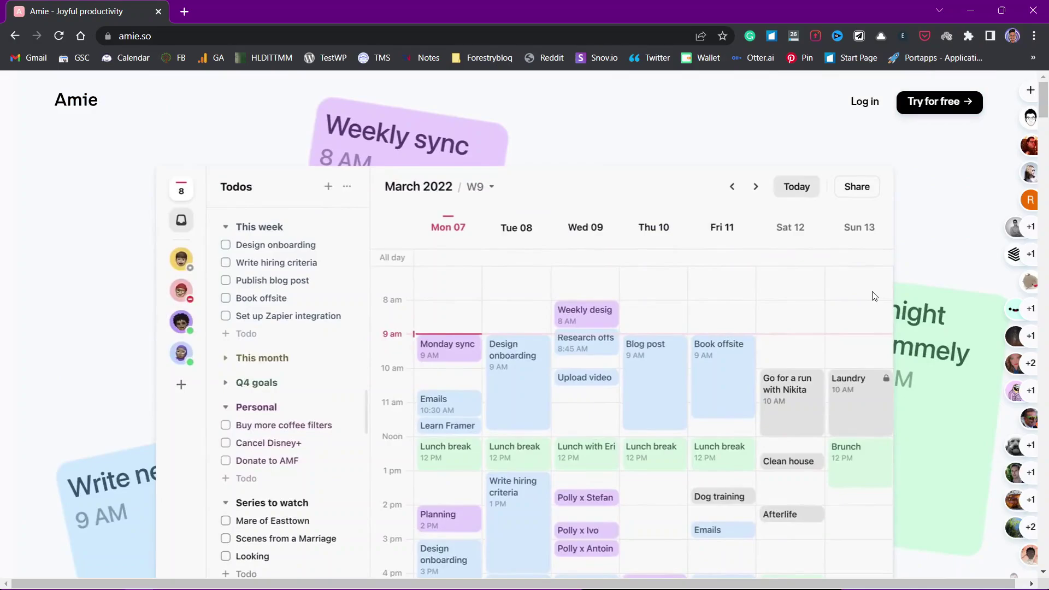
{"action": "scroll", "coordinate": [487, 391], "scroll_direction": "down", "scroll_amount": 15}
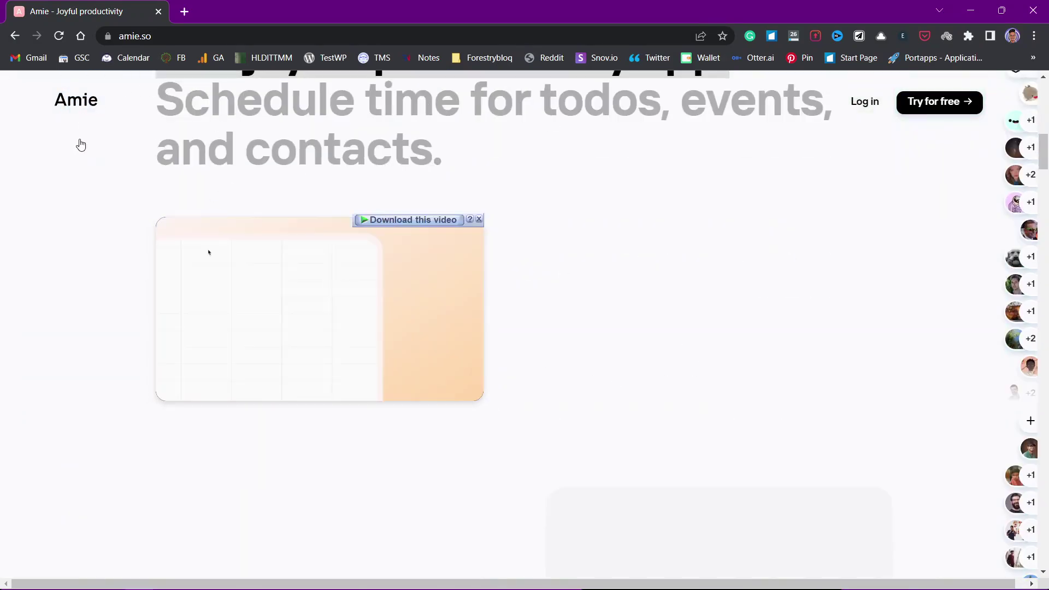
{"action": "scroll", "coordinate": [555, 288], "scroll_direction": "up", "scroll_amount": 2}
{"action": "scroll", "coordinate": [714, 331], "scroll_direction": "down", "scroll_amount": 4}
{"action": "scroll", "coordinate": [713, 331], "scroll_direction": "down", "scroll_amount": 3}
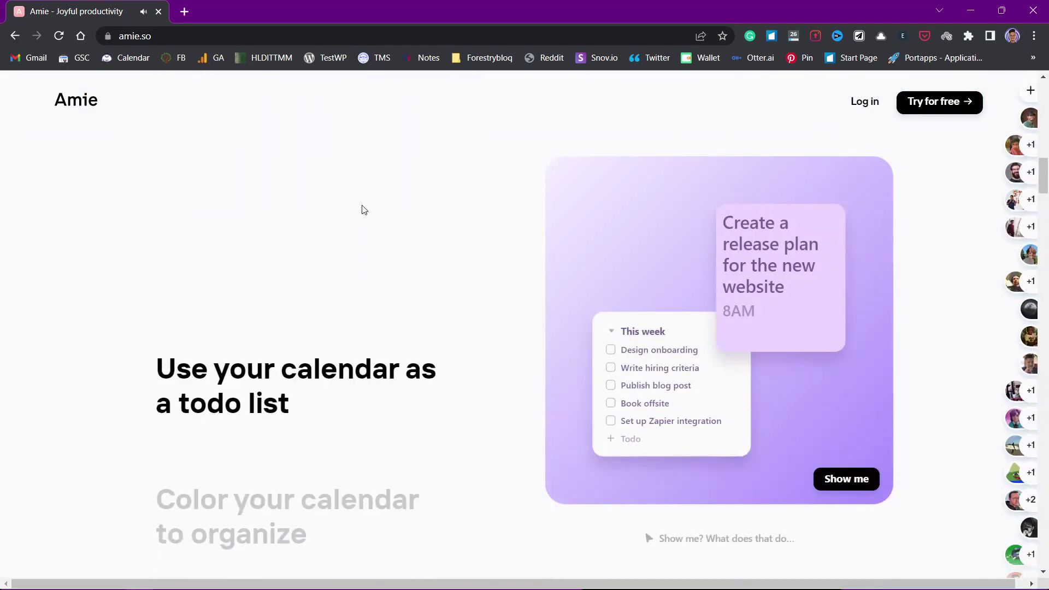
Read through the remaining feature sections and cards of the Amie homepage, then return to the start of the page.
{"action": "scroll", "coordinate": [364, 210], "scroll_direction": "down", "scroll_amount": 7}
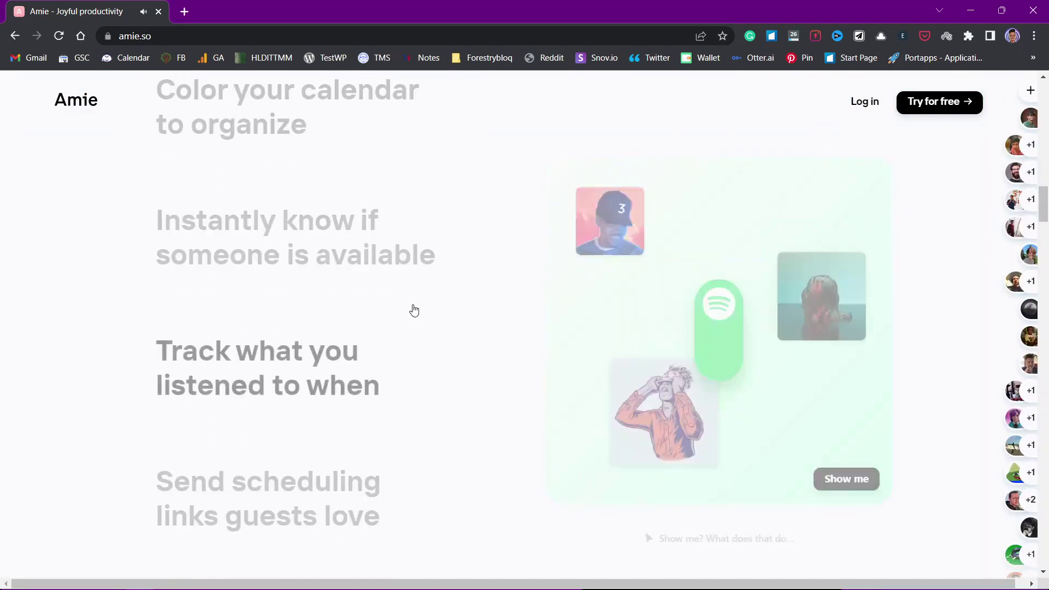
{"action": "scroll", "coordinate": [414, 310], "scroll_direction": "down", "scroll_amount": 8}
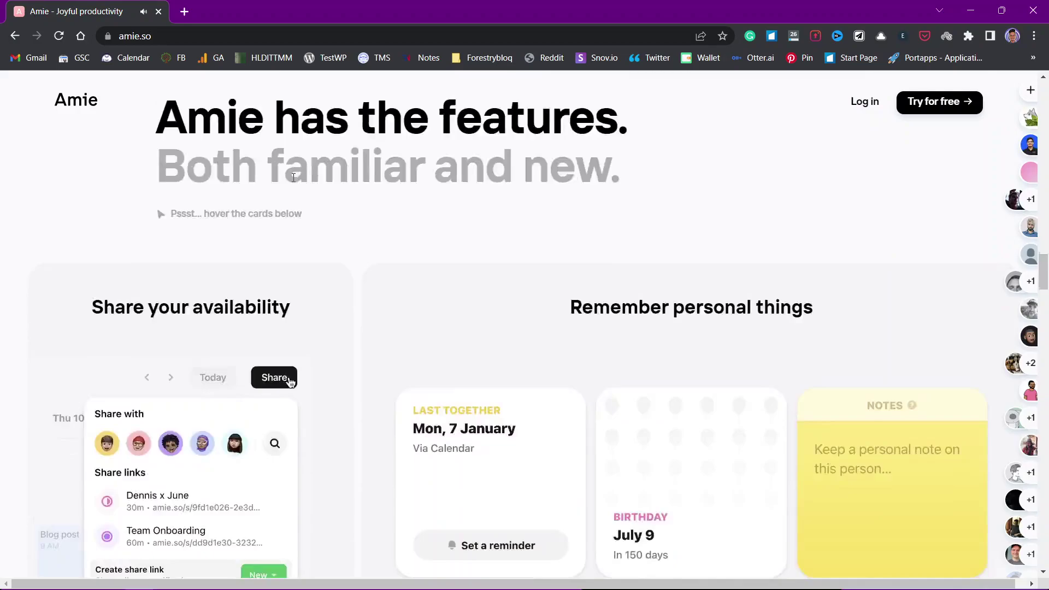
{"action": "scroll", "coordinate": [321, 359], "scroll_direction": "down", "scroll_amount": 5}
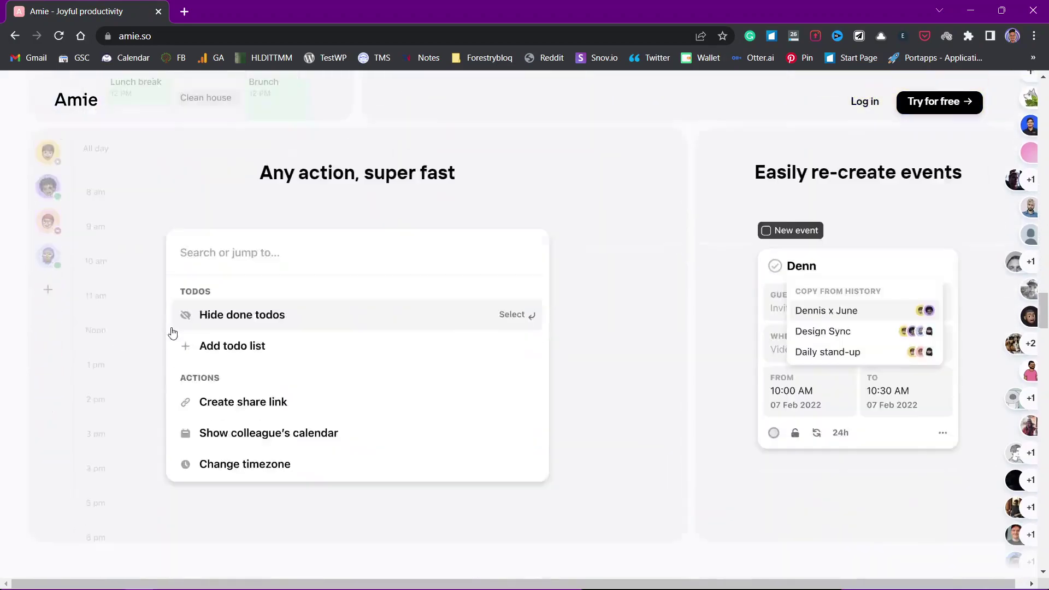
{"action": "scroll", "coordinate": [173, 332], "scroll_direction": "down", "scroll_amount": 10}
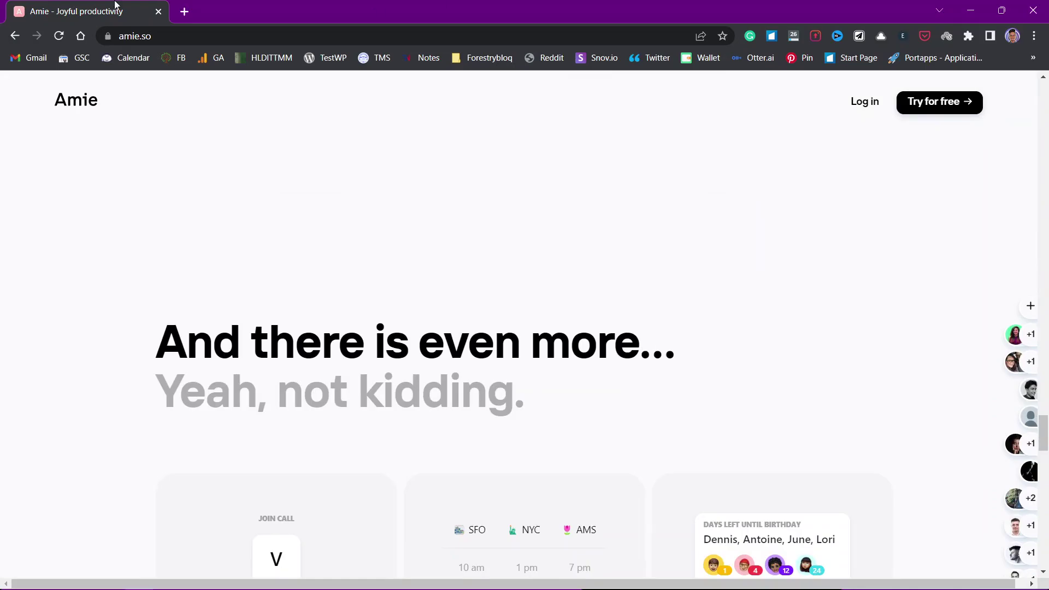
{"action": "scroll", "coordinate": [323, 328], "scroll_direction": "down", "scroll_amount": 7}
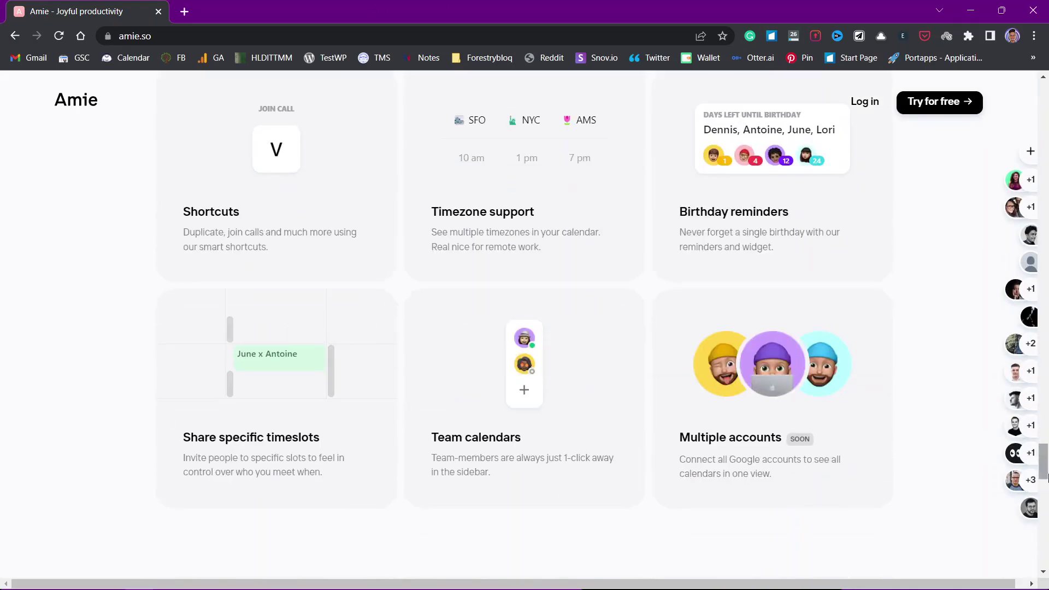
{"action": "left_click_drag", "start_coordinate": [1047, 477], "coordinate": [1047, 83]}
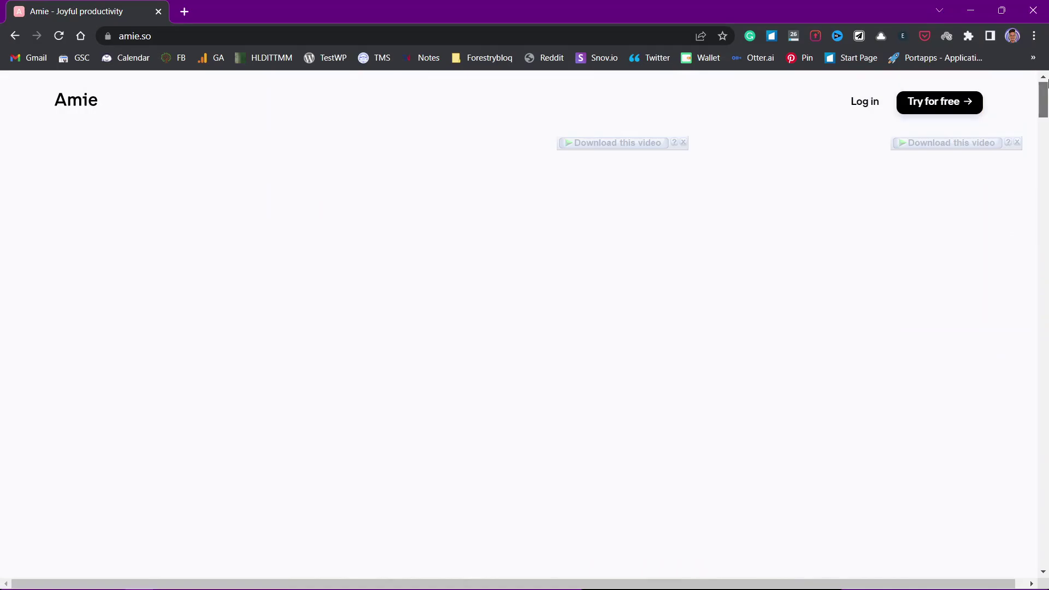
{"action": "scroll", "coordinate": [281, 295], "scroll_direction": "down", "scroll_amount": 7}
{"action": "scroll", "coordinate": [281, 293], "scroll_direction": "up", "scroll_amount": 7}
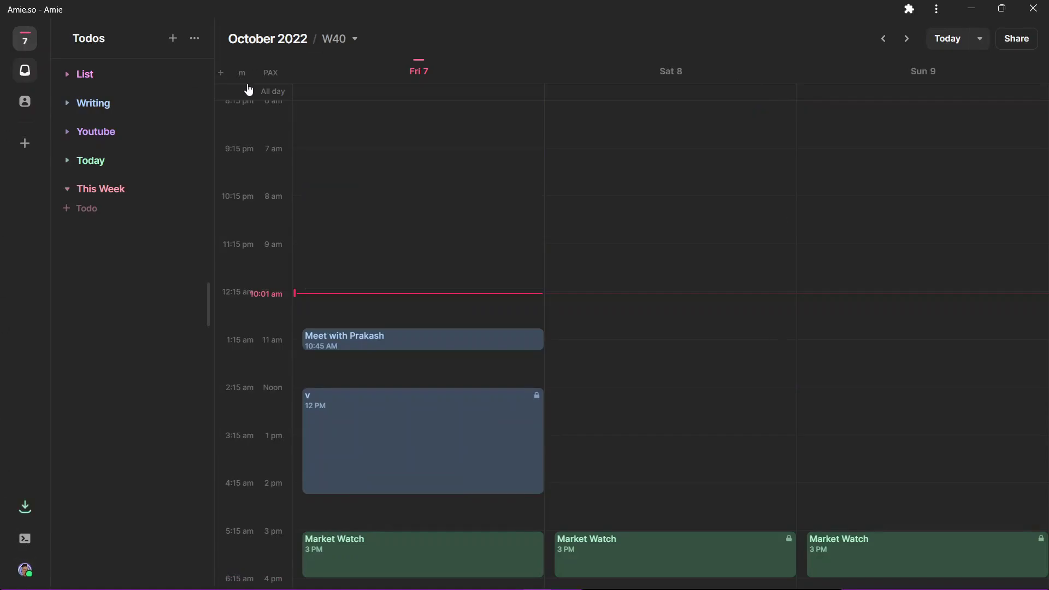
Switch the calendar view from today's position to the Week layout.
{"action": "scroll", "coordinate": [339, 208], "scroll_direction": "up", "scroll_amount": 5}
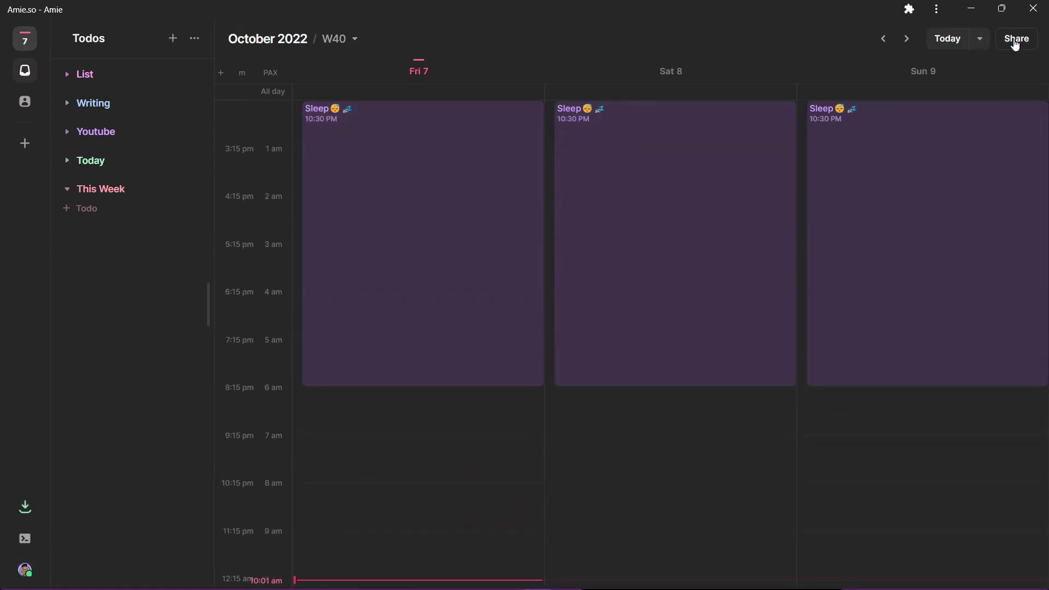
{"action": "left_click", "coordinate": [950, 39]}
{"action": "left_click", "coordinate": [979, 39]}
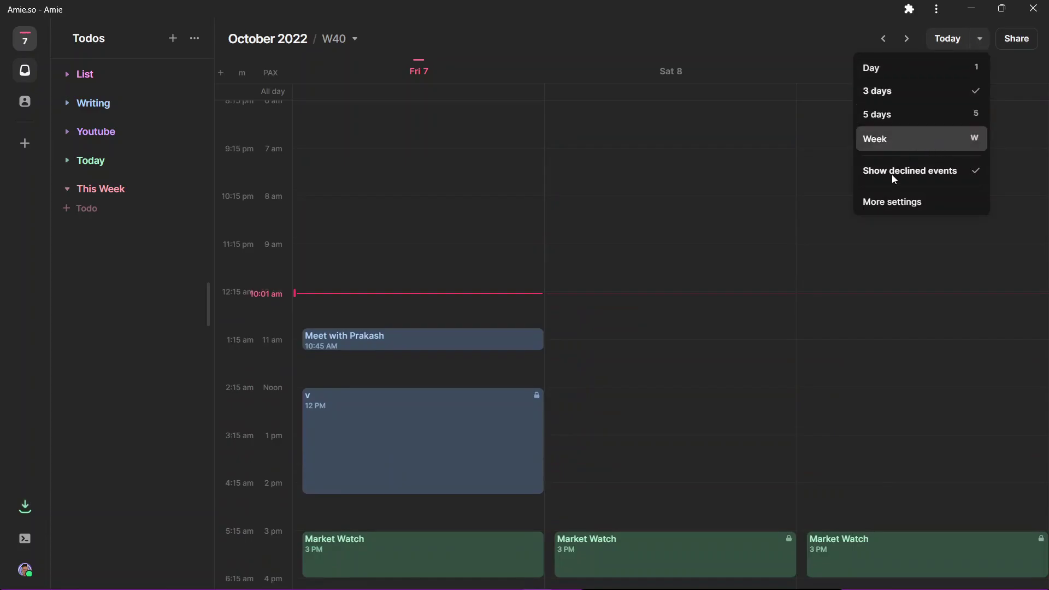
{"action": "left_click", "coordinate": [885, 138]}
{"action": "scroll", "coordinate": [956, 270], "scroll_direction": "down", "scroll_amount": 1}
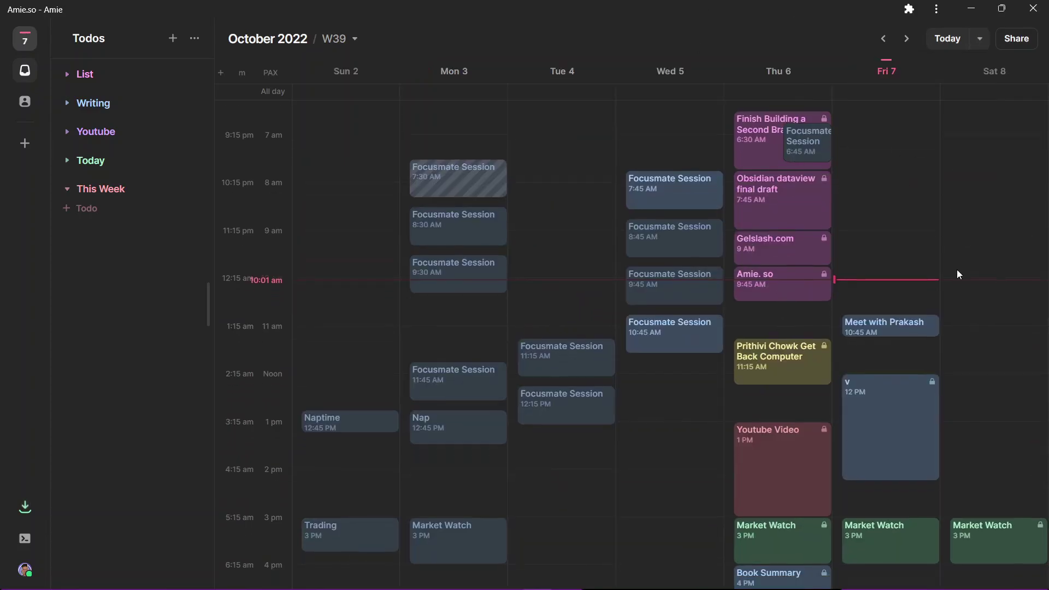
{"action": "scroll", "coordinate": [956, 270], "scroll_direction": "up", "scroll_amount": 3}
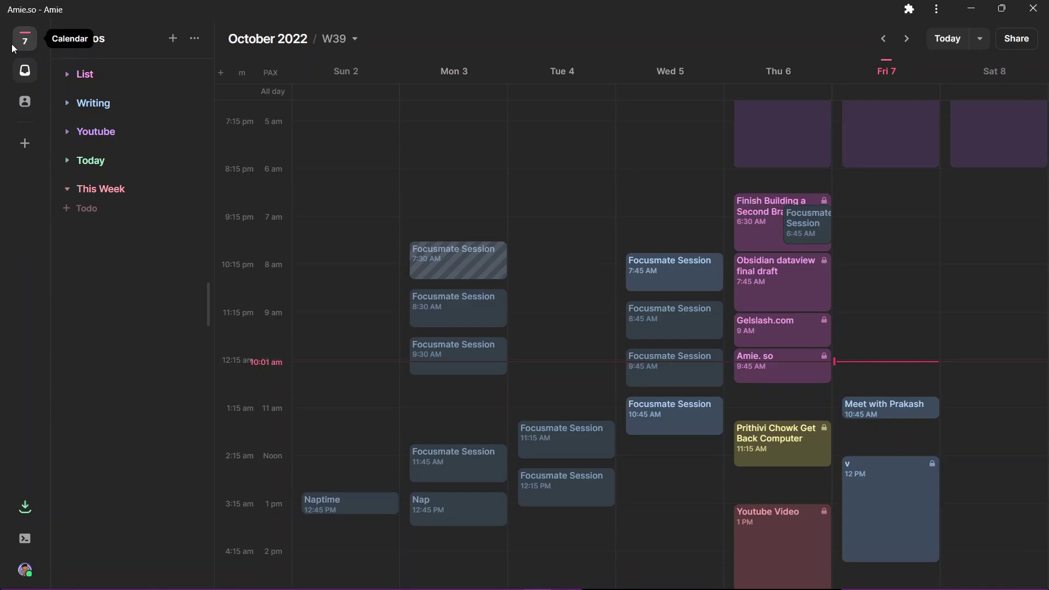
Read the What's new notes of Amie update #37 on the iOS weekly view and sleep habits, and return to the calendar.
{"action": "left_click", "coordinate": [26, 571]}
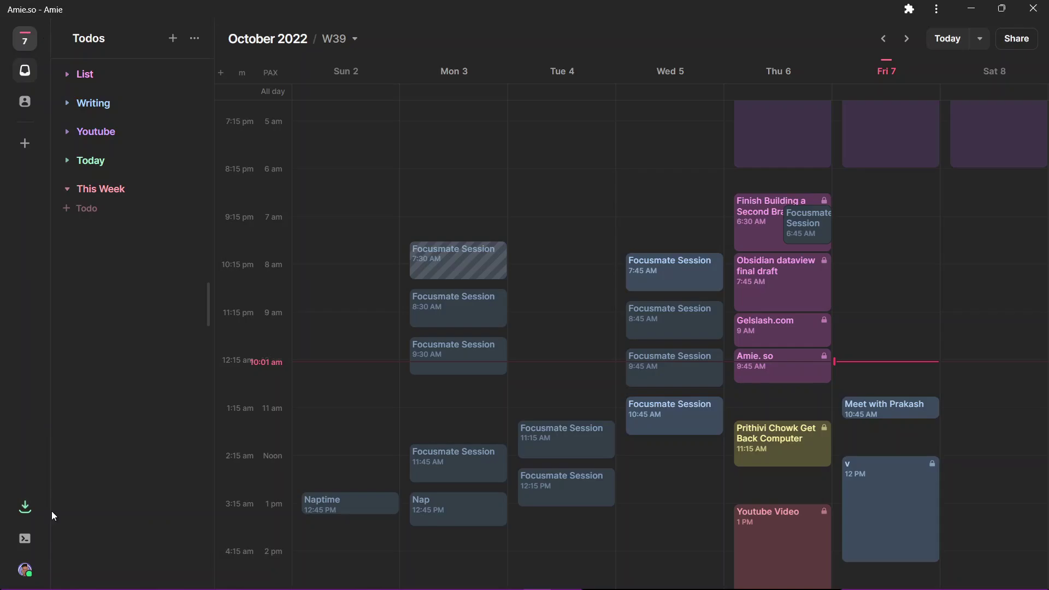
{"action": "left_click", "coordinate": [27, 511]}
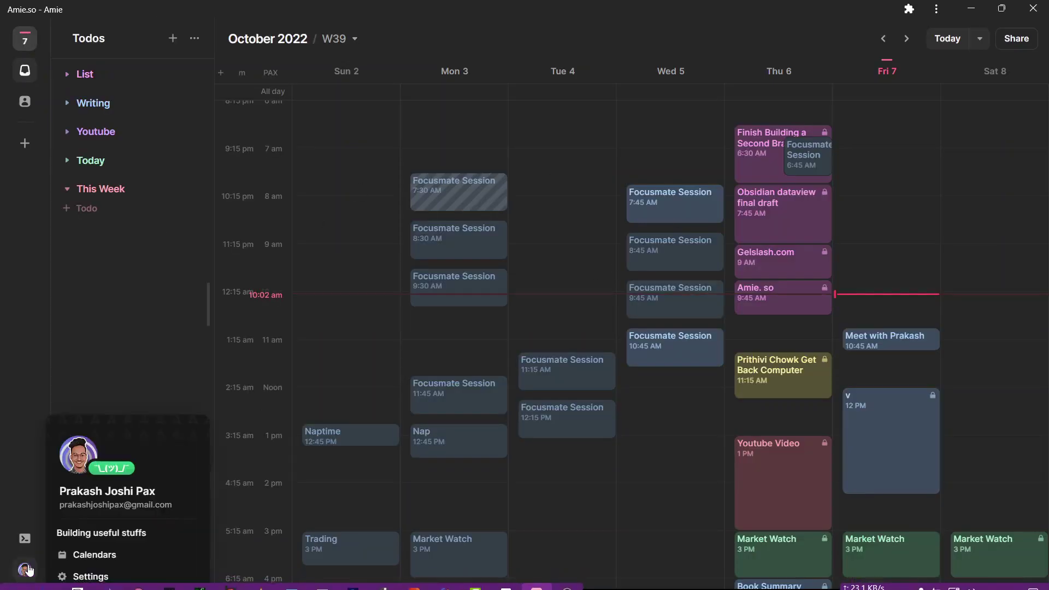
{"action": "left_click", "coordinate": [28, 568]}
{"action": "left_click", "coordinate": [291, 351]}
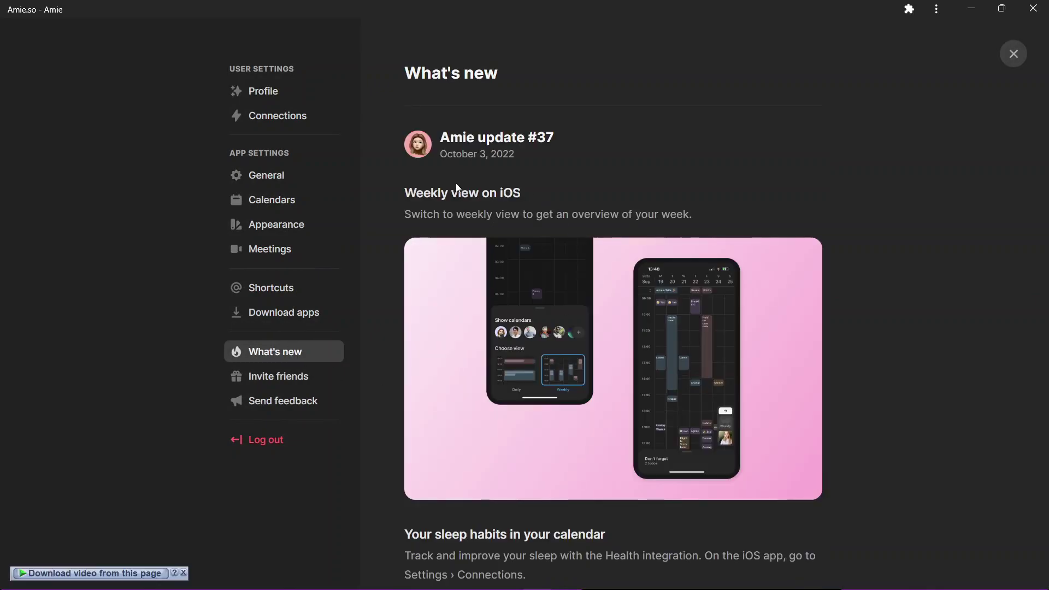
{"action": "scroll", "coordinate": [453, 181], "scroll_direction": "down", "scroll_amount": 3}
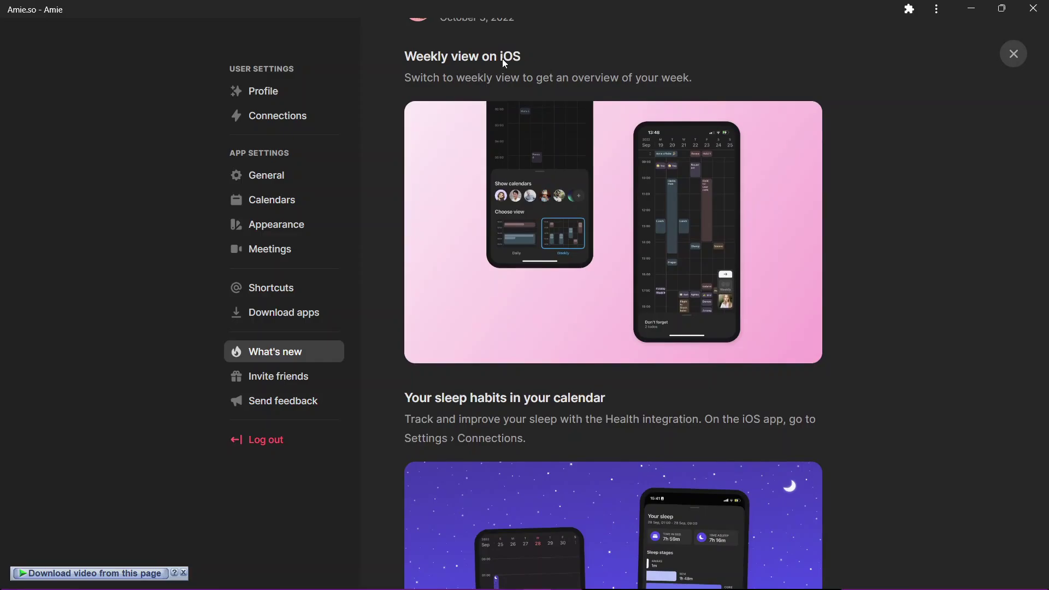
{"action": "scroll", "coordinate": [490, 402], "scroll_direction": "down", "scroll_amount": 3}
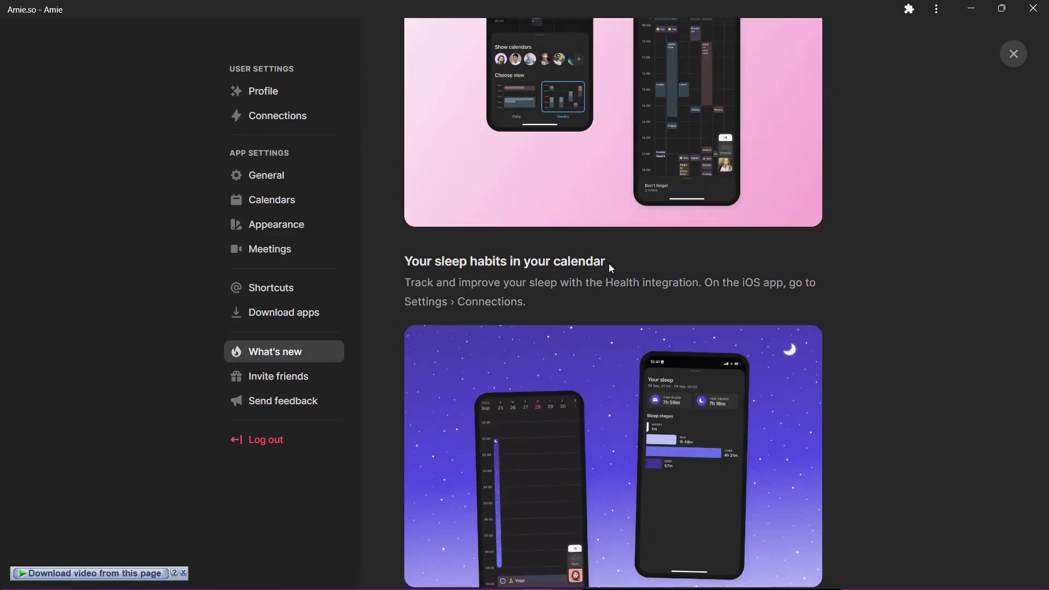
{"action": "scroll", "coordinate": [741, 241], "scroll_direction": "down", "scroll_amount": 3}
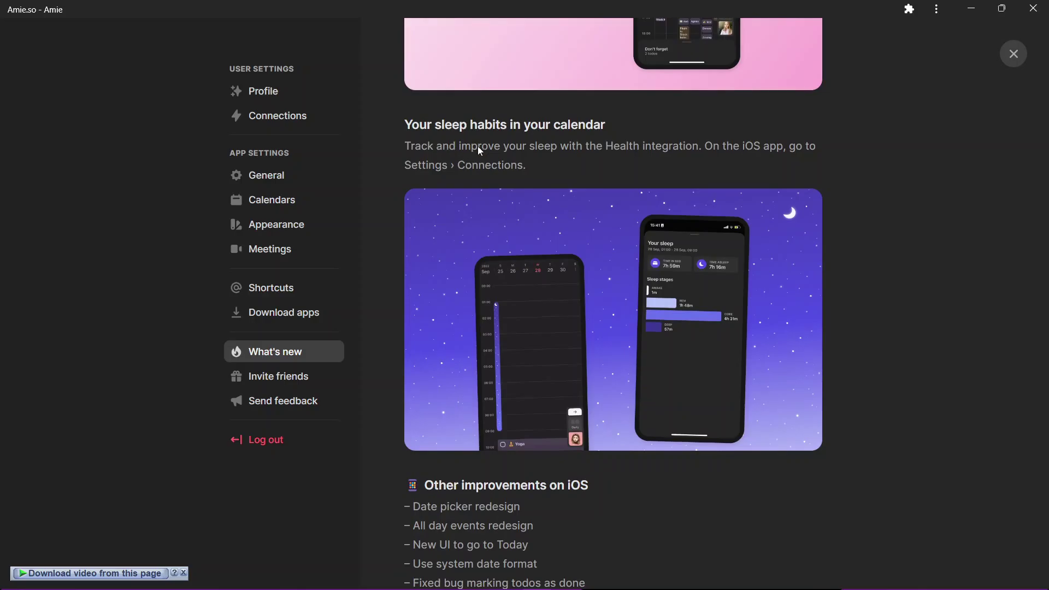
{"action": "left_click_drag", "start_coordinate": [477, 146], "coordinate": [526, 165]}
{"action": "key", "text": "Escape"}
{"action": "scroll", "coordinate": [414, 187], "scroll_direction": "up", "scroll_amount": 5}
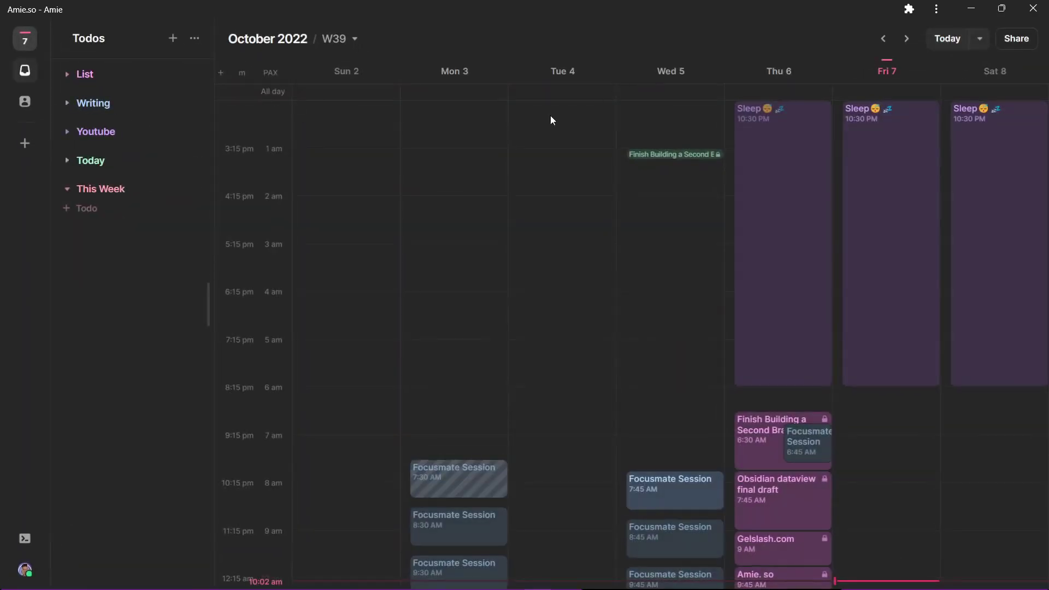
Set the app's appearance theme to Light and close the settings to check the calendar.
{"action": "left_click", "coordinate": [25, 570]}
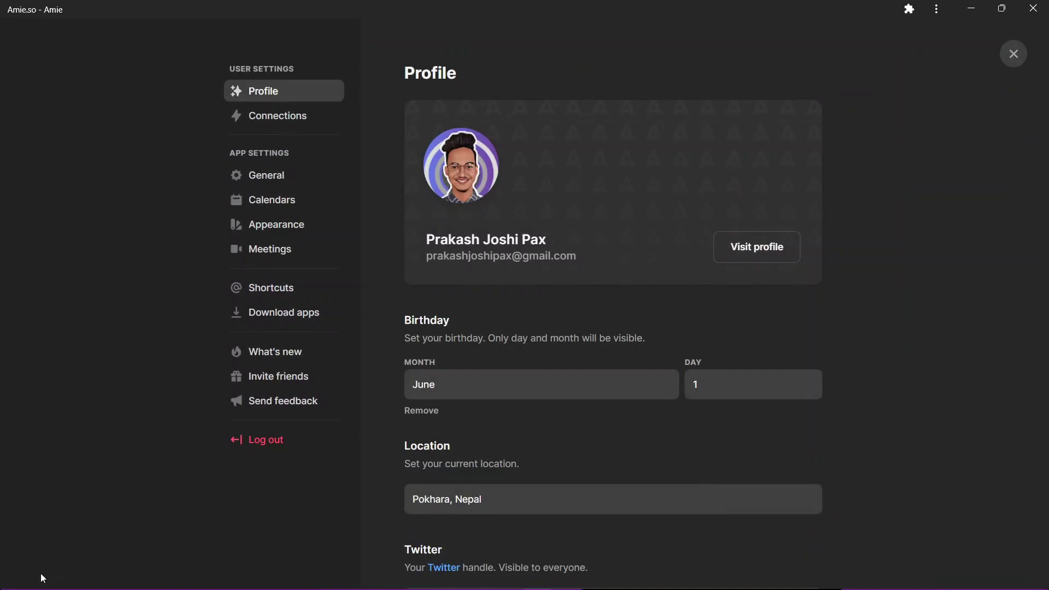
{"action": "left_click", "coordinate": [279, 229]}
{"action": "left_click", "coordinate": [441, 353]}
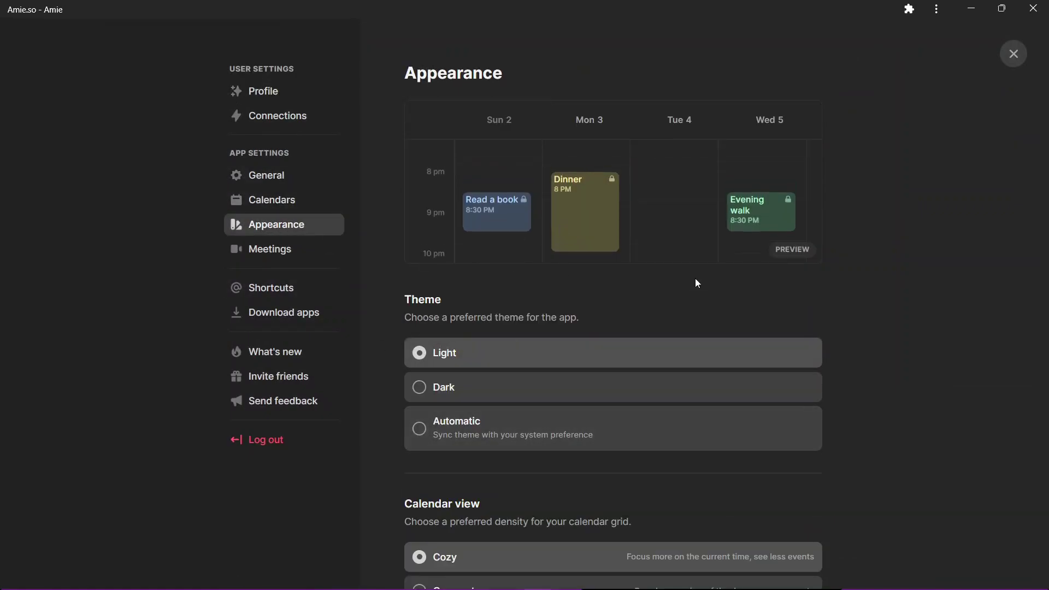
{"action": "left_click", "coordinate": [1013, 54]}
{"action": "scroll", "coordinate": [702, 452], "scroll_direction": "down", "scroll_amount": 6}
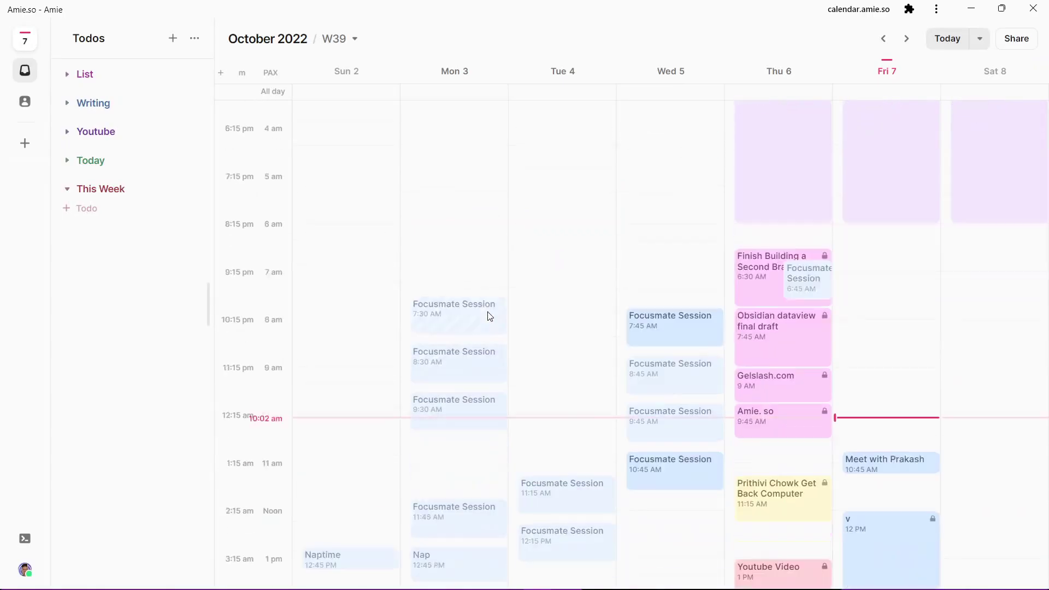
{"action": "scroll", "coordinate": [528, 348], "scroll_direction": "up", "scroll_amount": 6}
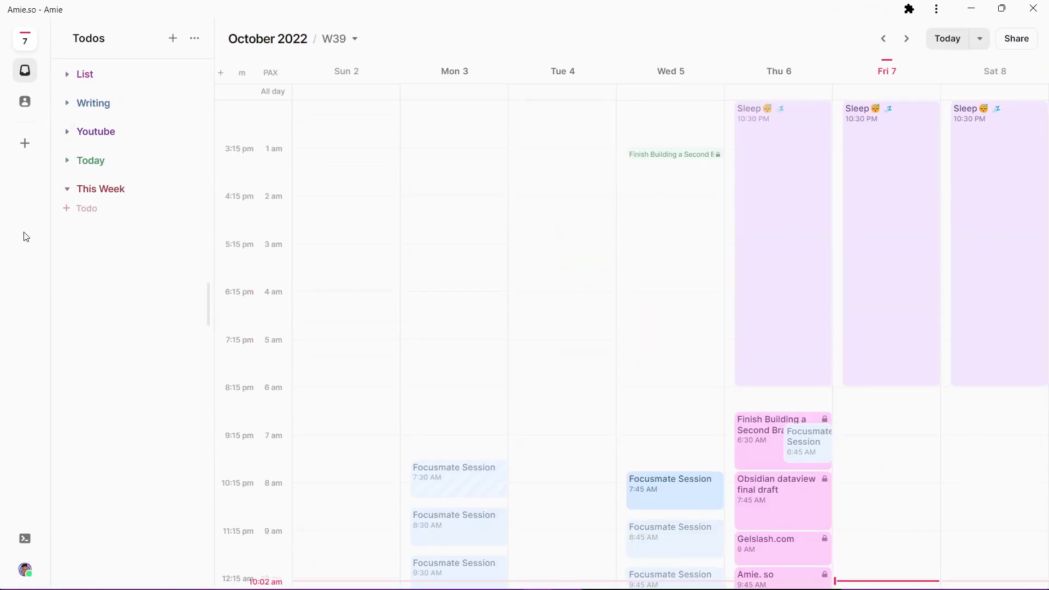
Expand the List and Writing todo lists and select the Tasks todo.
{"action": "left_click", "coordinate": [66, 75]}
{"action": "left_click", "coordinate": [65, 137]}
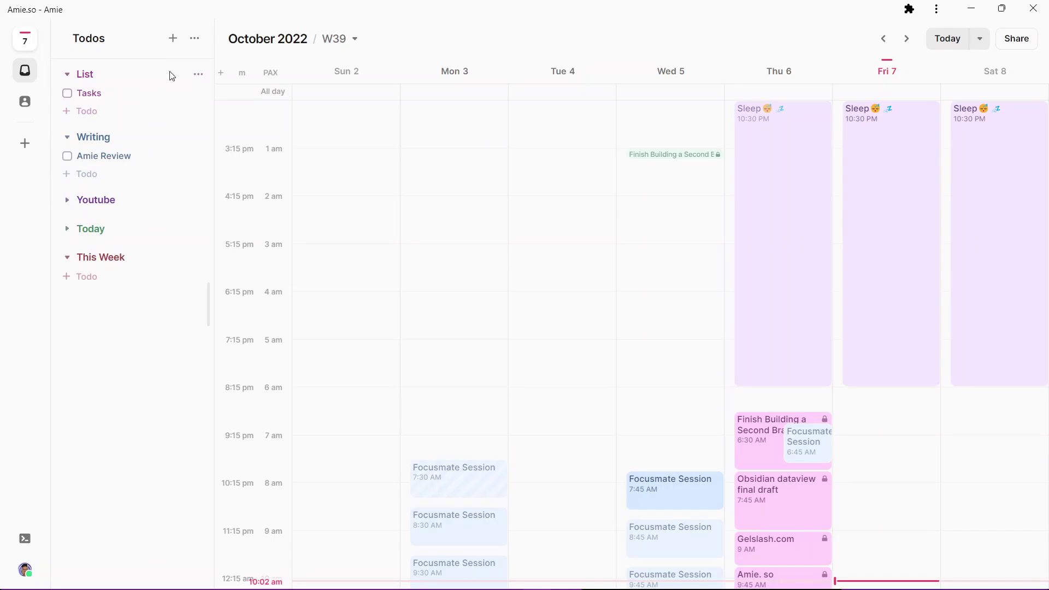
{"action": "left_click_drag", "start_coordinate": [114, 95], "coordinate": [82, 94]}
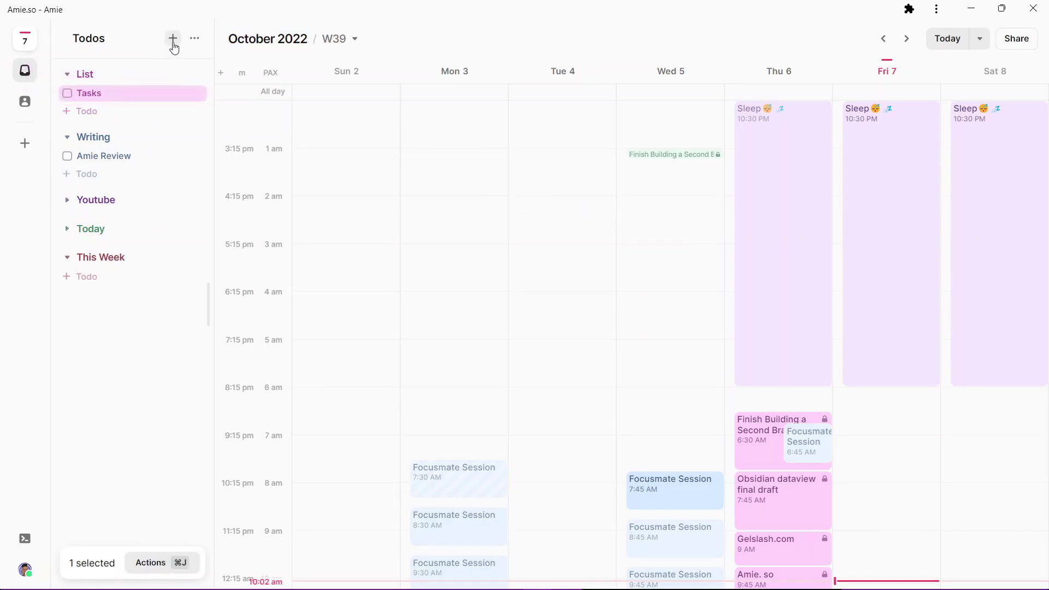
Create a new todo list named "This is sa" and add a todo named "Task" to it.
{"action": "left_click", "coordinate": [173, 39]}
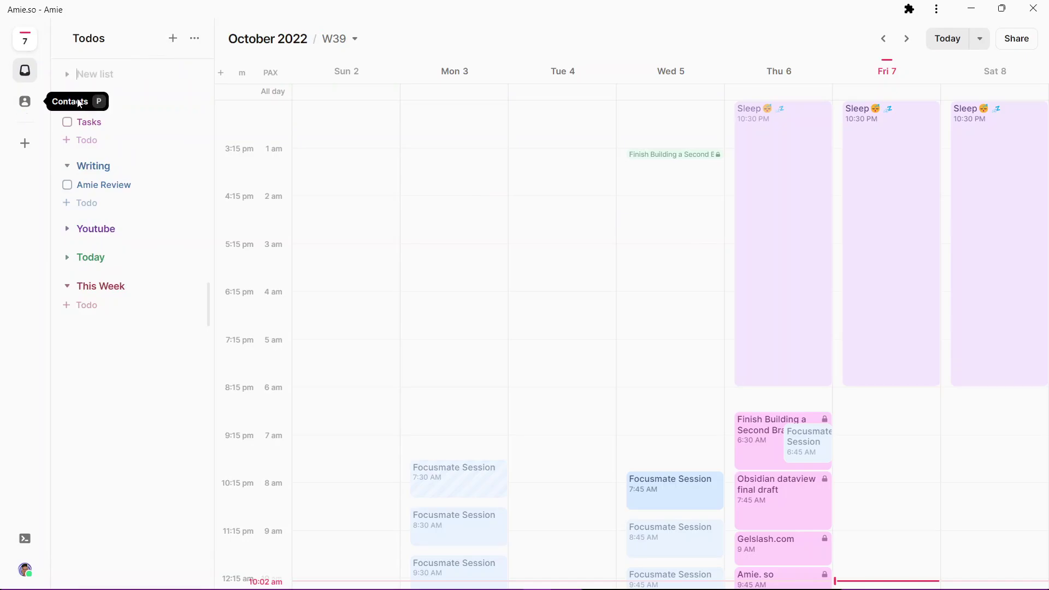
{"action": "type", "text": "This is sa"}
{"action": "key", "text": "Return"}
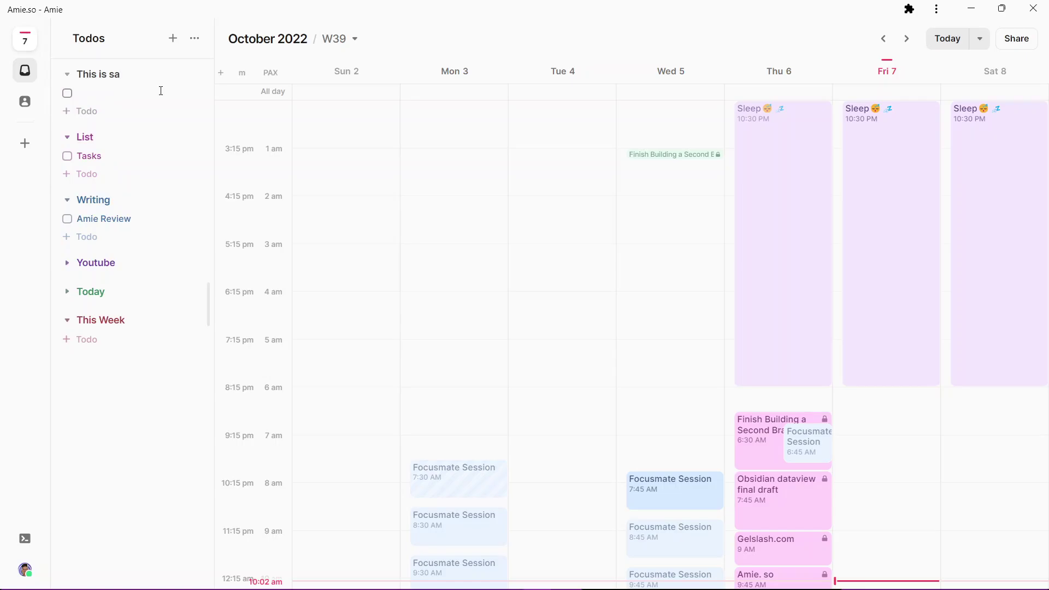
{"action": "key", "text": "Return"}
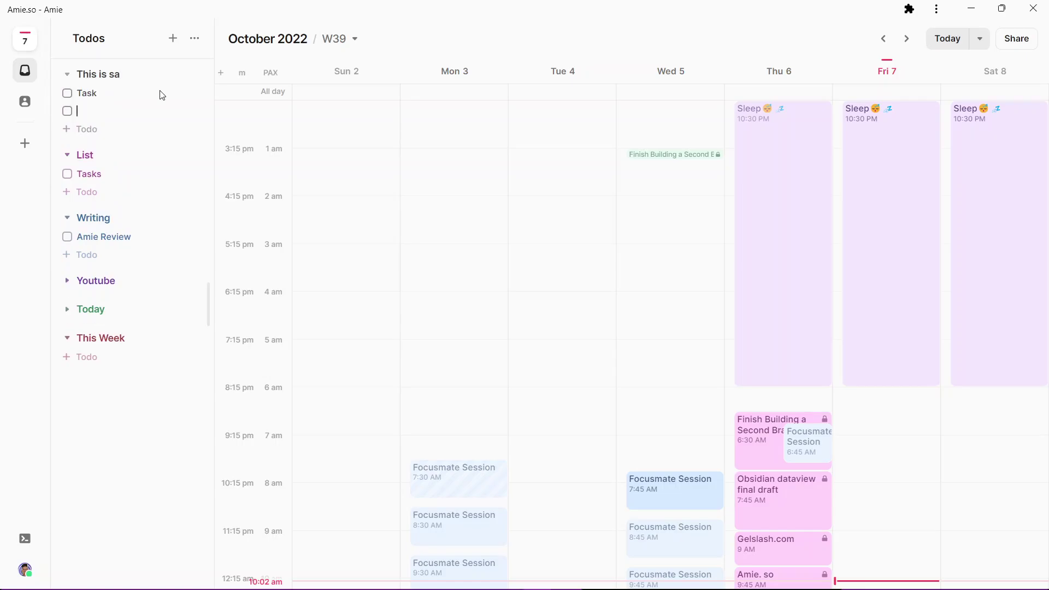
{"action": "key", "text": "Escape"}
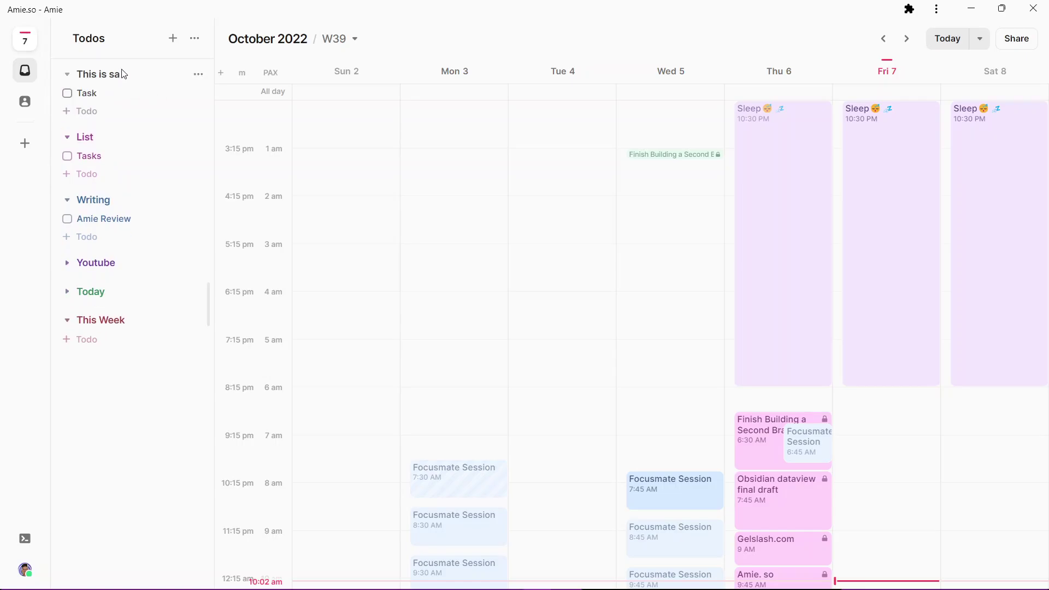
Colour the "This is sa" list yellow and schedule its Task todo on Fri 7 at 7:30 AM.
{"action": "left_click", "coordinate": [198, 81]}
{"action": "left_click", "coordinate": [253, 103]}
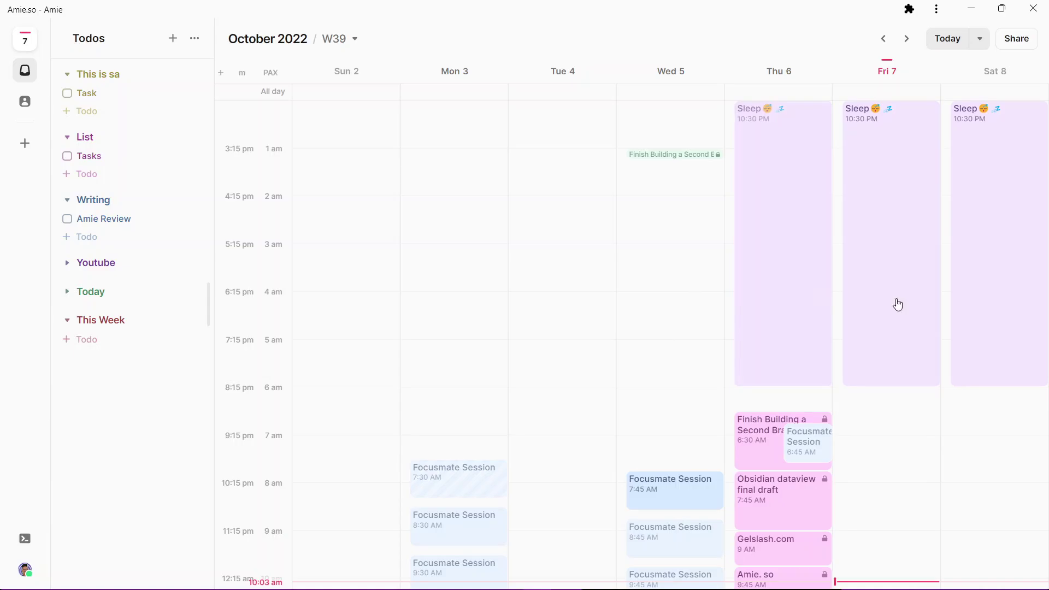
{"action": "scroll", "coordinate": [697, 416], "scroll_direction": "down", "scroll_amount": 5}
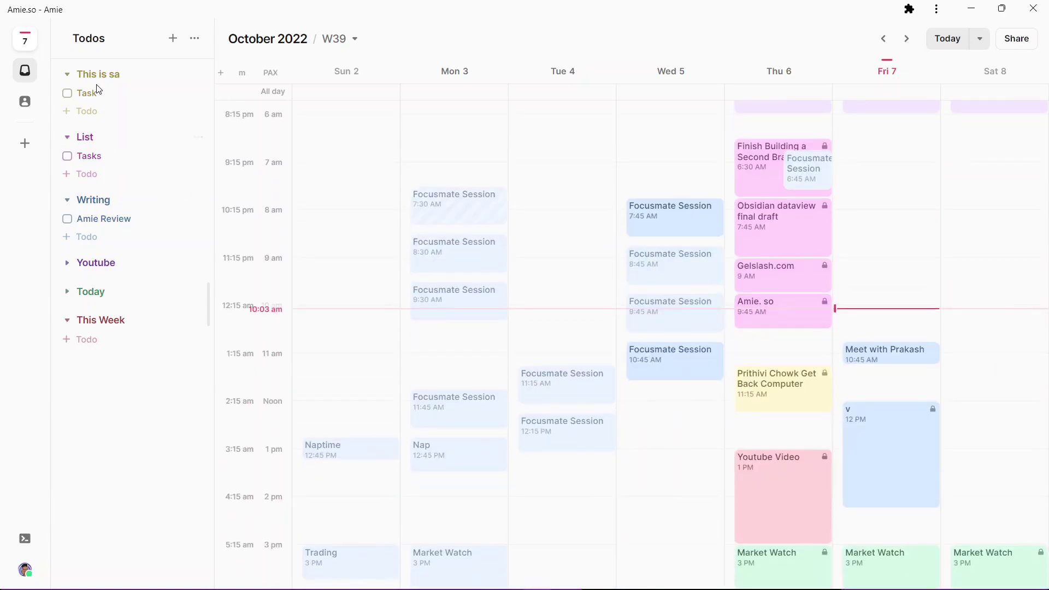
{"action": "left_click_drag", "start_coordinate": [562, 145], "coordinate": [923, 197]}
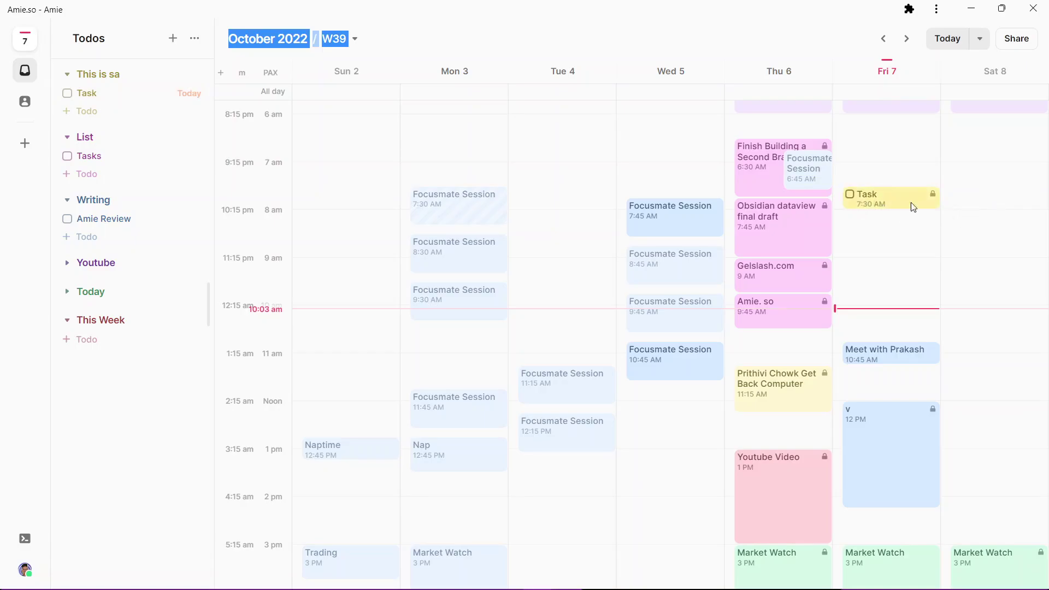
{"action": "scroll", "coordinate": [885, 370], "scroll_direction": "up", "scroll_amount": 6}
{"action": "scroll", "coordinate": [885, 370], "scroll_direction": "down", "scroll_amount": 4}
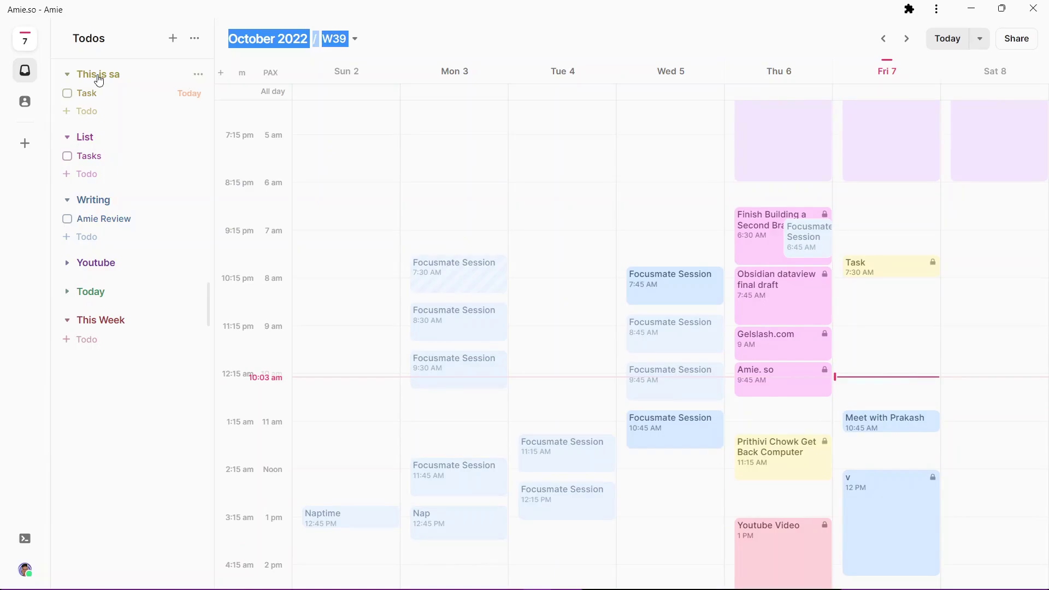
Collapse the "This is sa", List and Writing todo lists.
{"action": "left_click", "coordinate": [68, 74]}
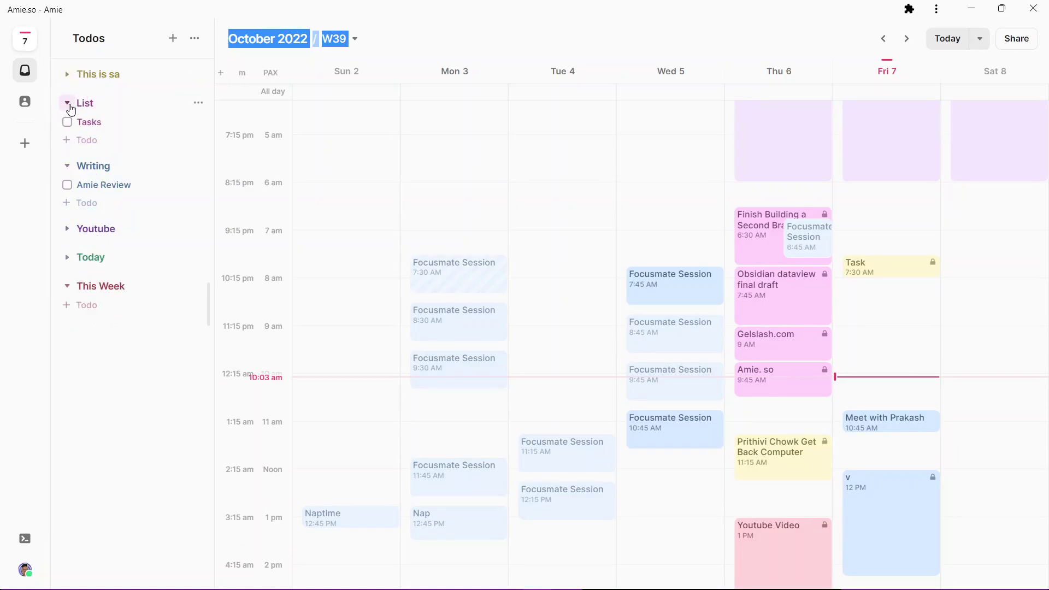
{"action": "left_click", "coordinate": [67, 104]}
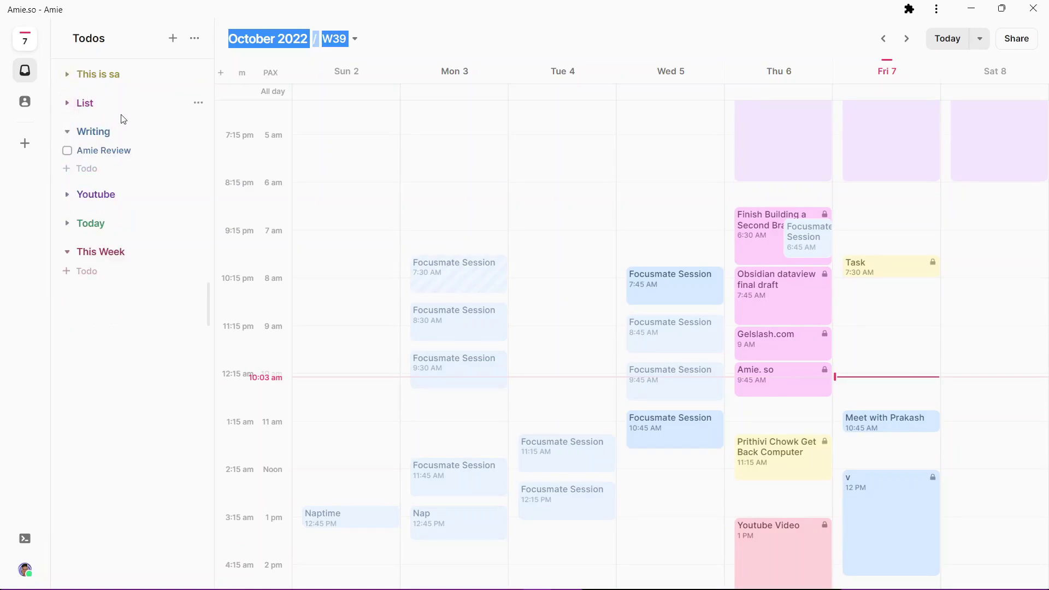
{"action": "left_click", "coordinate": [66, 132]}
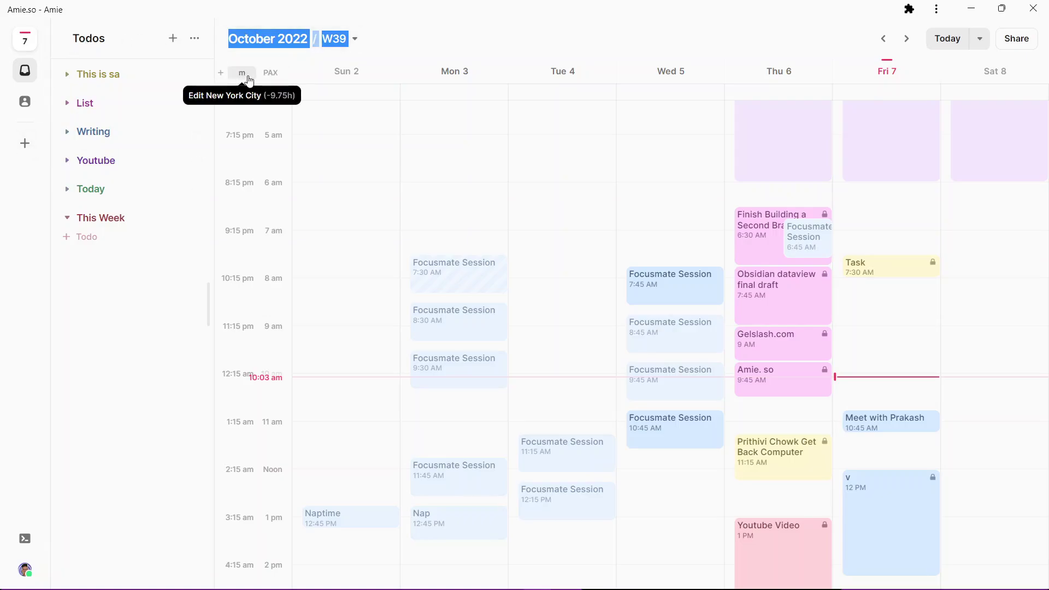
Replace the New York City timezone nicknamed "m" with a New York City (EST) timezone nicknamed "b".
{"action": "left_click", "coordinate": [242, 74]}
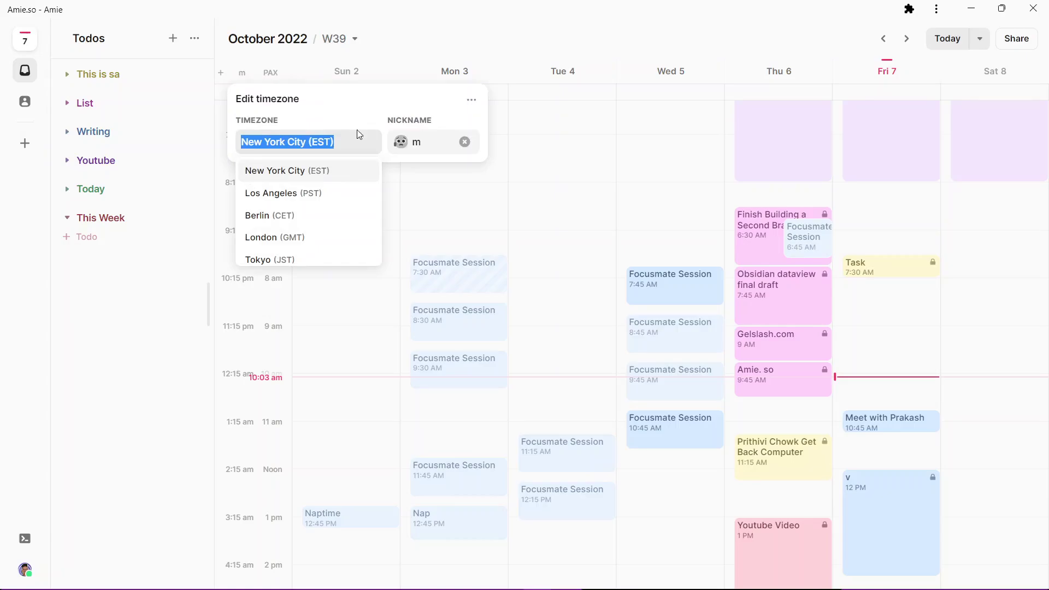
{"action": "left_click", "coordinate": [472, 101]}
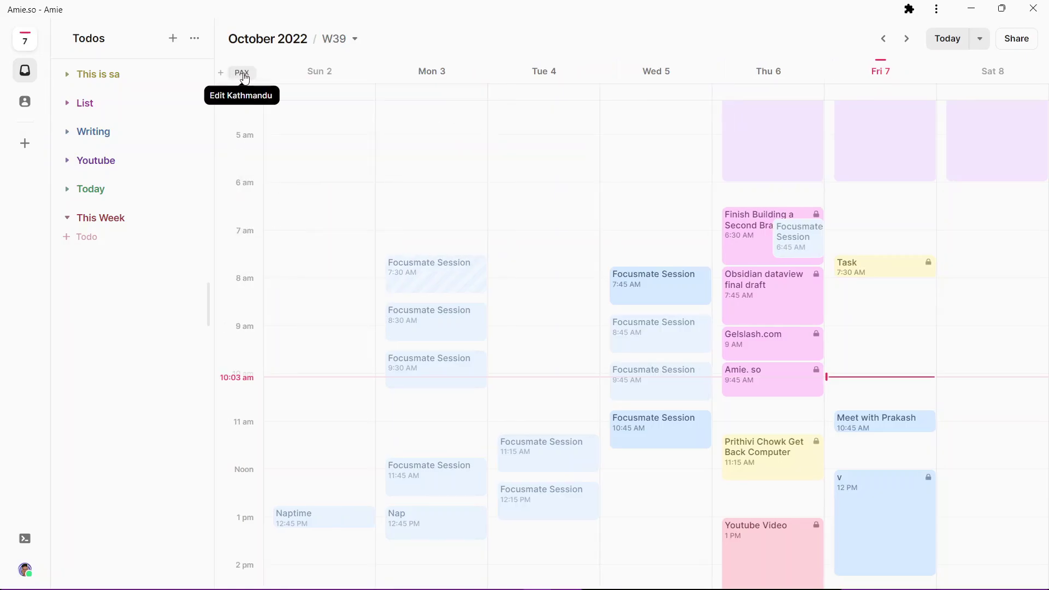
{"action": "left_click", "coordinate": [220, 73]}
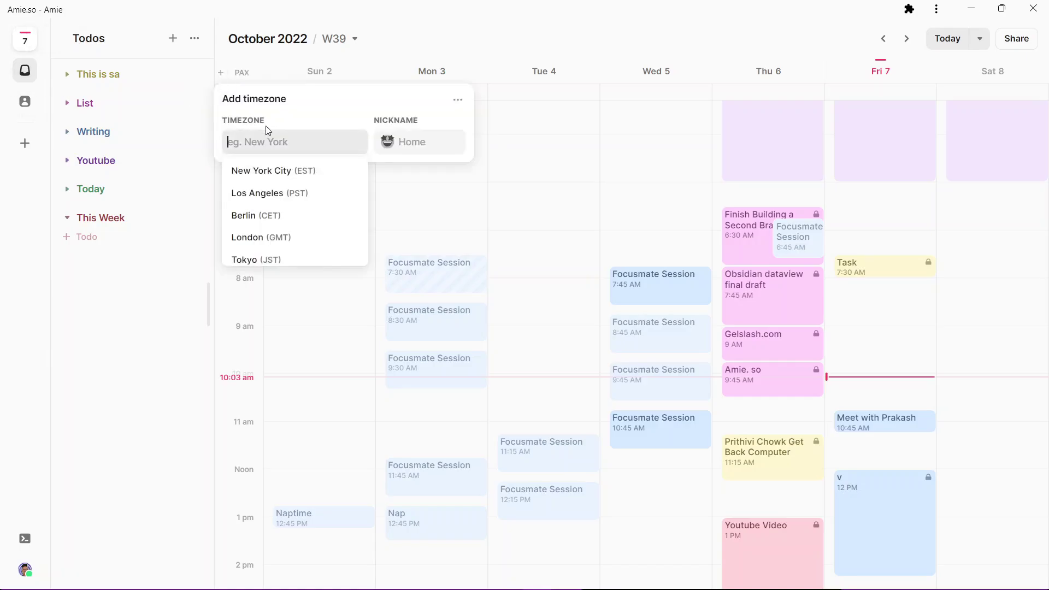
{"action": "left_click", "coordinate": [284, 171]}
{"action": "type", "text": "b"}
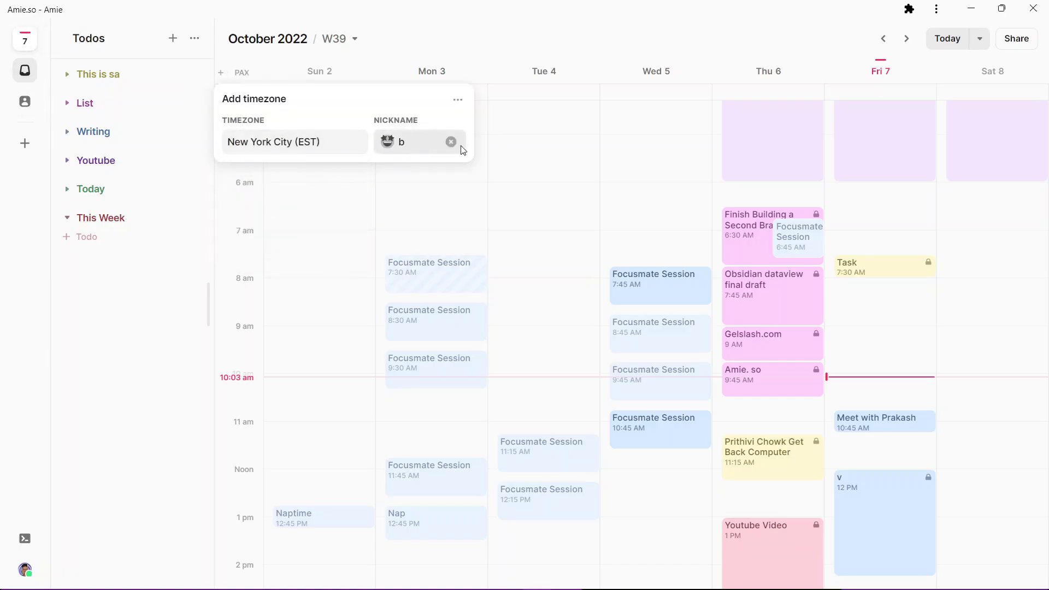
{"action": "left_click", "coordinate": [467, 169]}
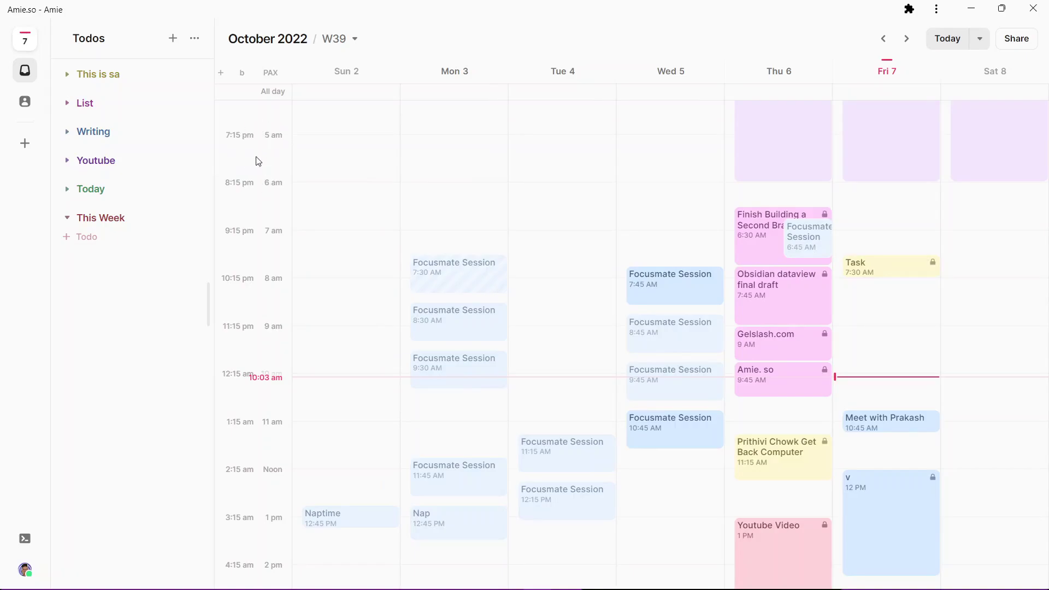
Examine the calendar in the 3 days view and switch it to the 5 days view.
{"action": "left_click", "coordinate": [979, 38]}
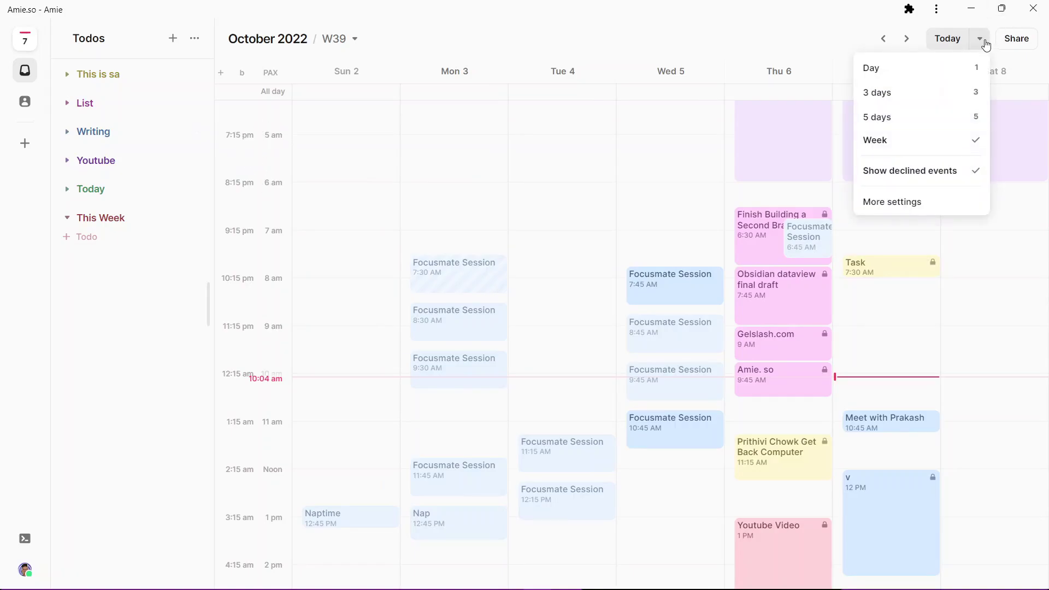
{"action": "left_click", "coordinate": [934, 99]}
{"action": "scroll", "coordinate": [395, 267], "scroll_direction": "up", "scroll_amount": 4}
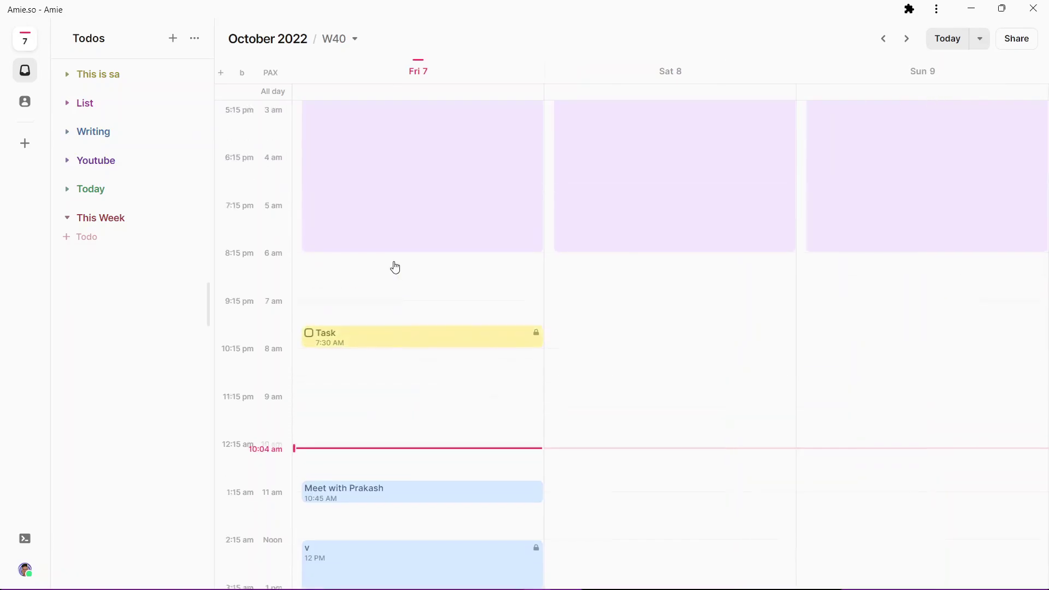
{"action": "left_click", "coordinate": [974, 47]}
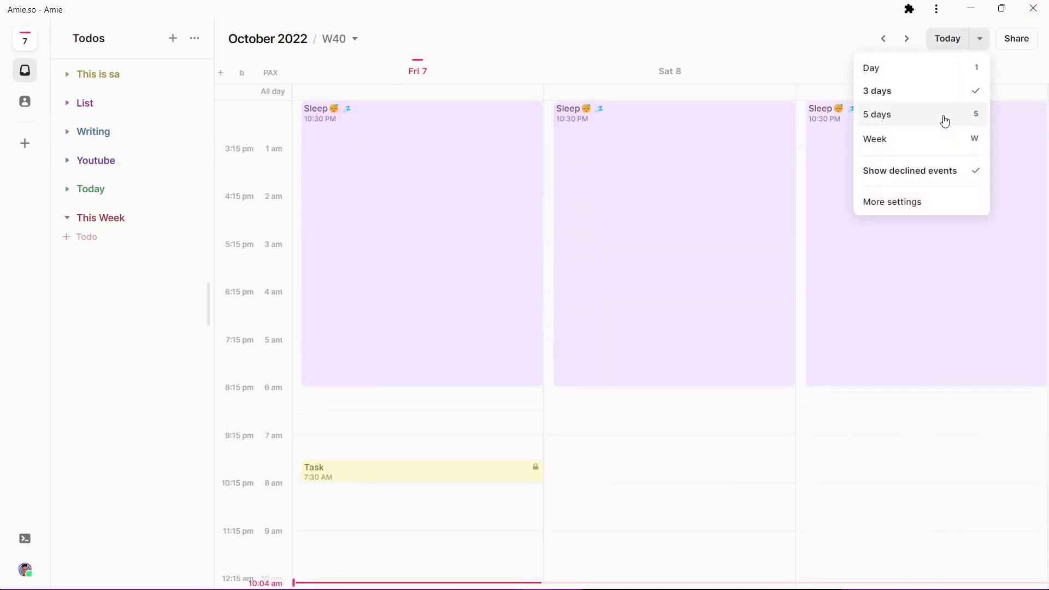
{"action": "left_click", "coordinate": [972, 113]}
Examine the events of Thu 6 in the Day view and return the calendar to the Week view.
{"action": "left_click", "coordinate": [980, 40]}
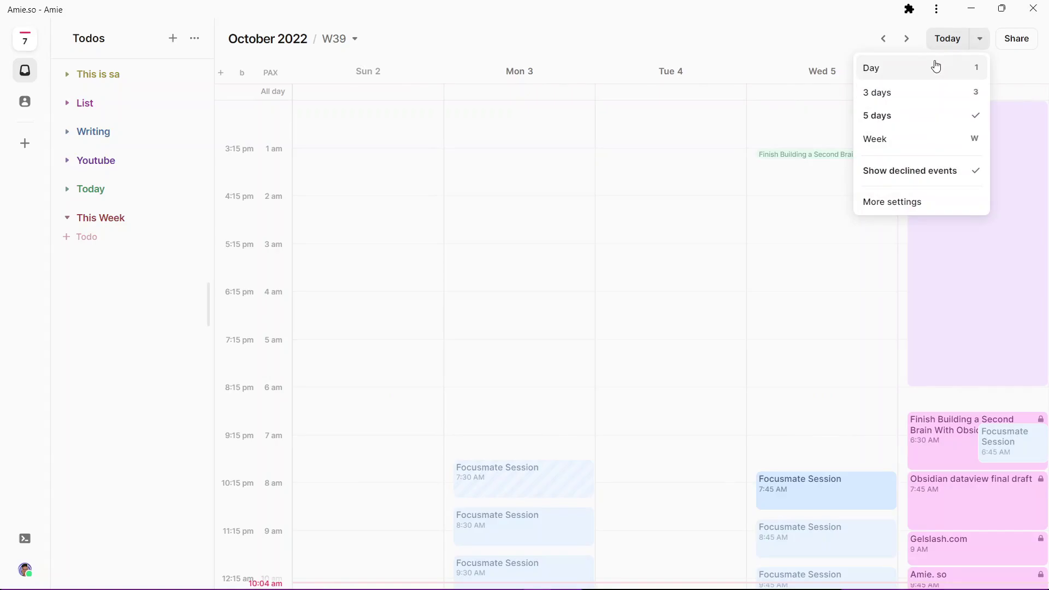
{"action": "left_click", "coordinate": [932, 68]}
{"action": "left_click", "coordinate": [878, 42]}
{"action": "scroll", "coordinate": [434, 288], "scroll_direction": "down", "scroll_amount": 10}
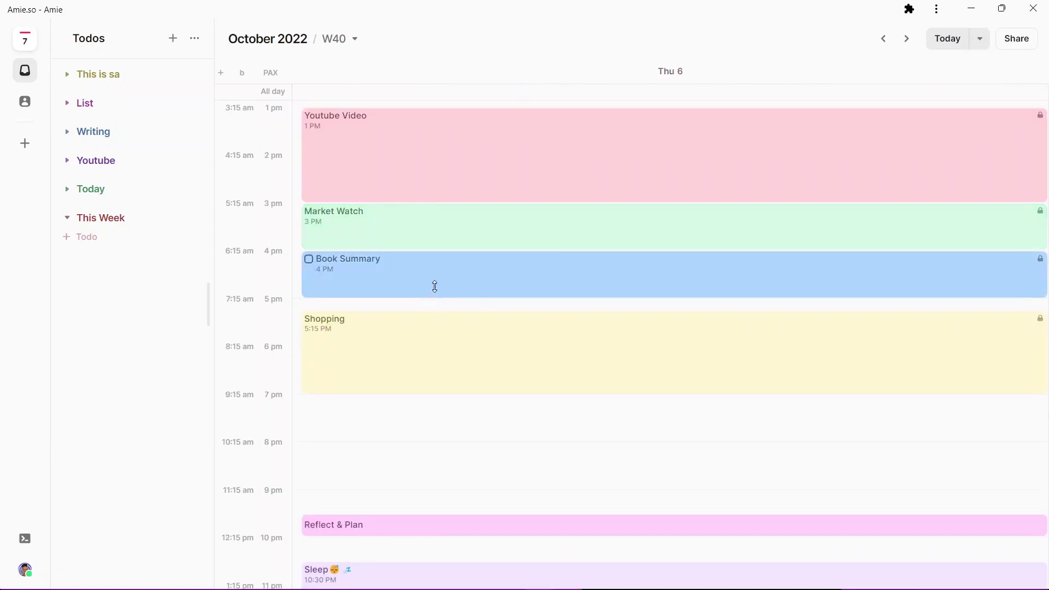
{"action": "scroll", "coordinate": [969, 175], "scroll_direction": "up", "scroll_amount": 3}
{"action": "scroll", "coordinate": [970, 175], "scroll_direction": "up", "scroll_amount": 5}
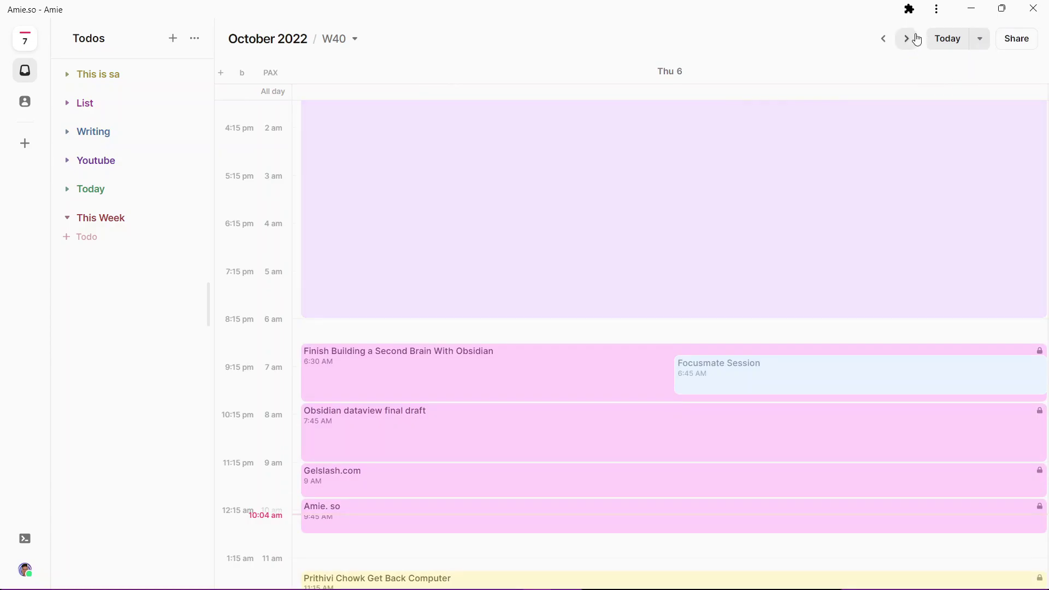
{"action": "left_click", "coordinate": [980, 38]}
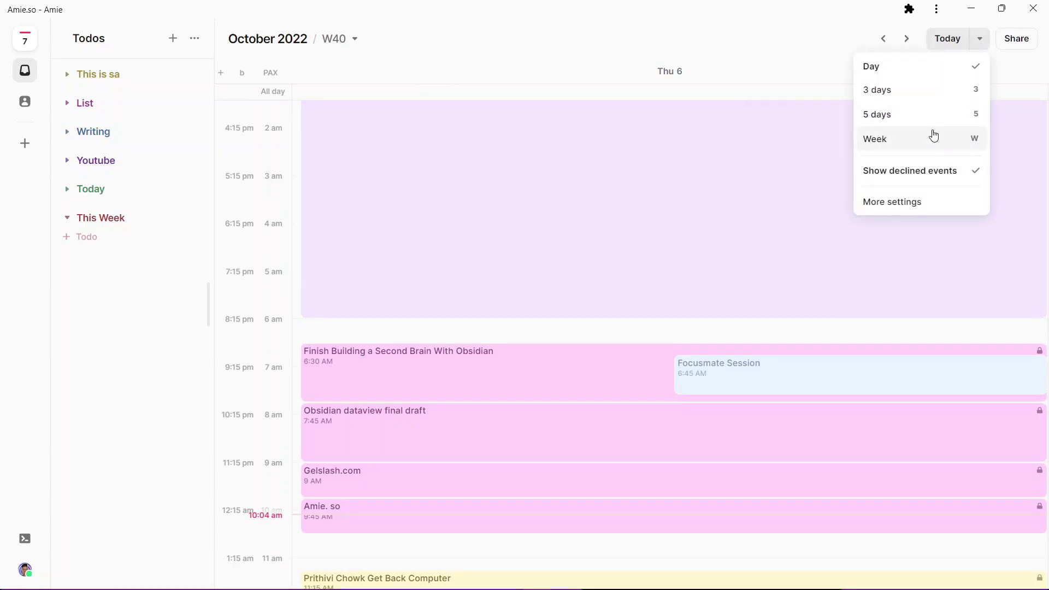
{"action": "key", "text": "w"}
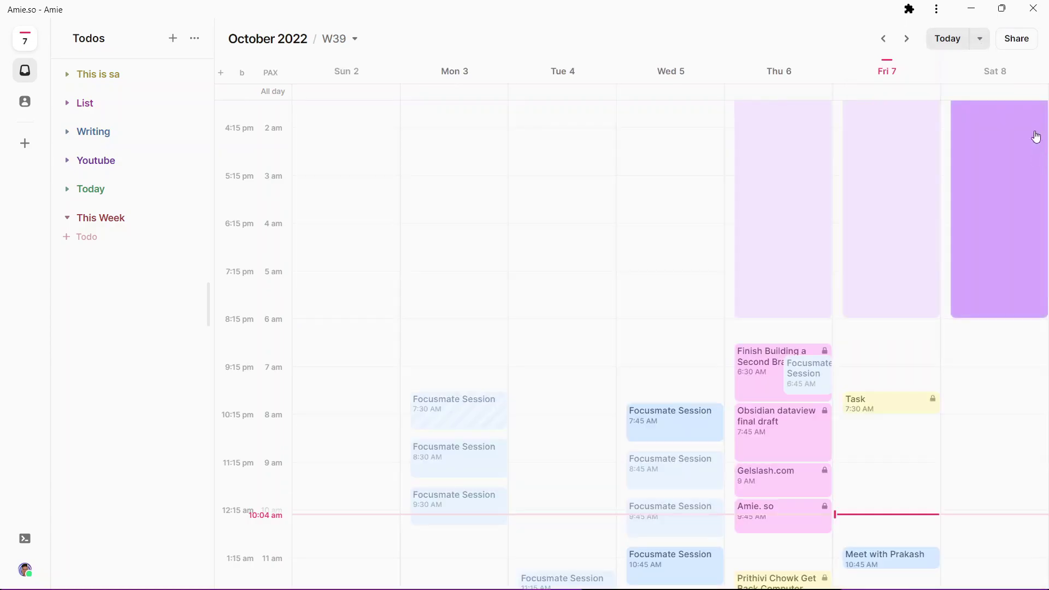
Create a share link for a 30-minute meeting from specific slots on Sat 8 between 7:00 and 9:30 AM.
{"action": "left_click", "coordinate": [1029, 48]}
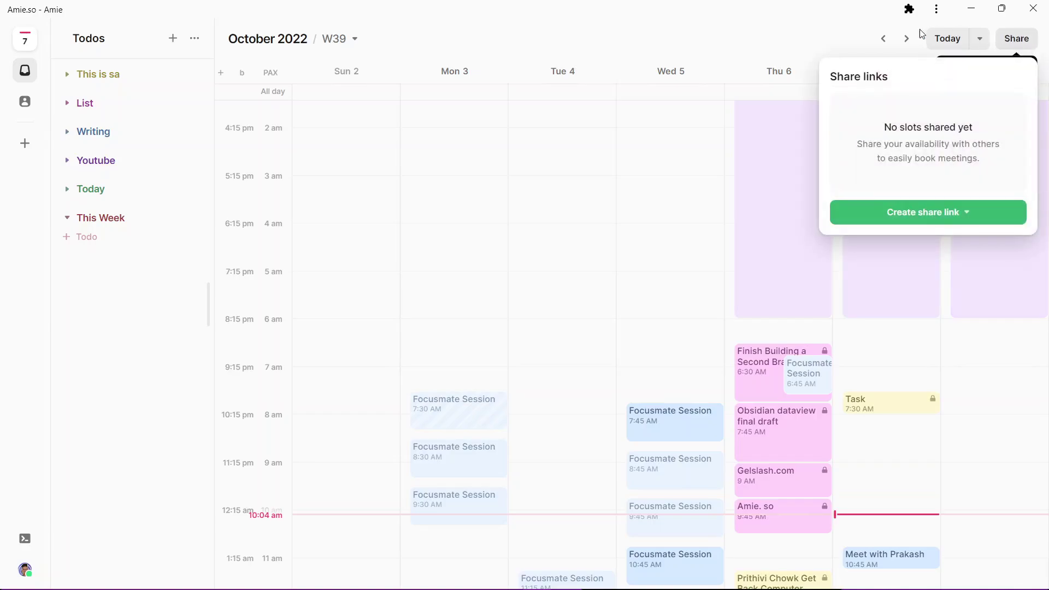
{"action": "left_click", "coordinate": [963, 220]}
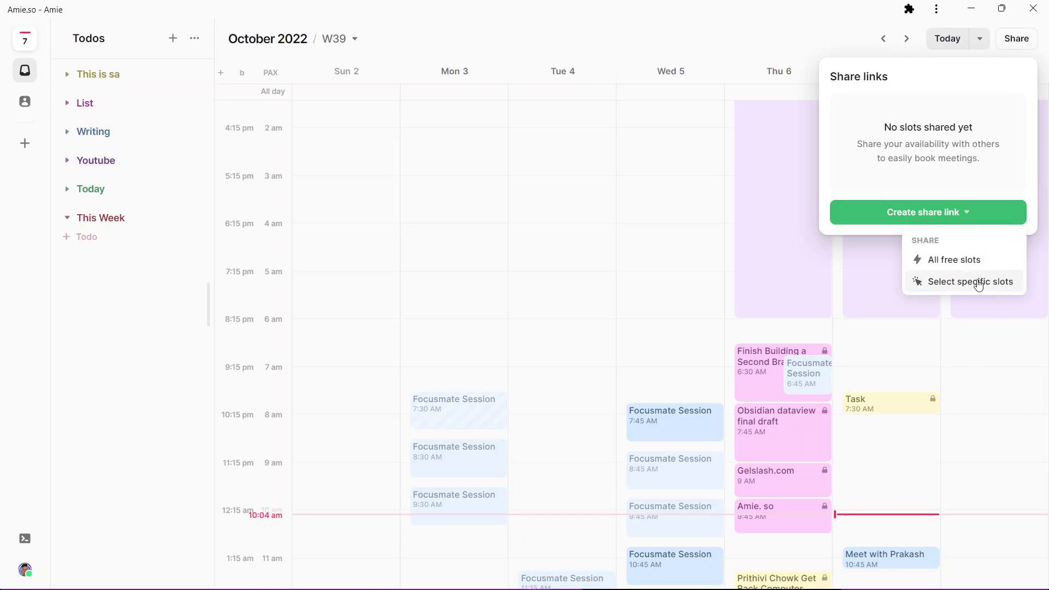
{"action": "left_click", "coordinate": [979, 284]}
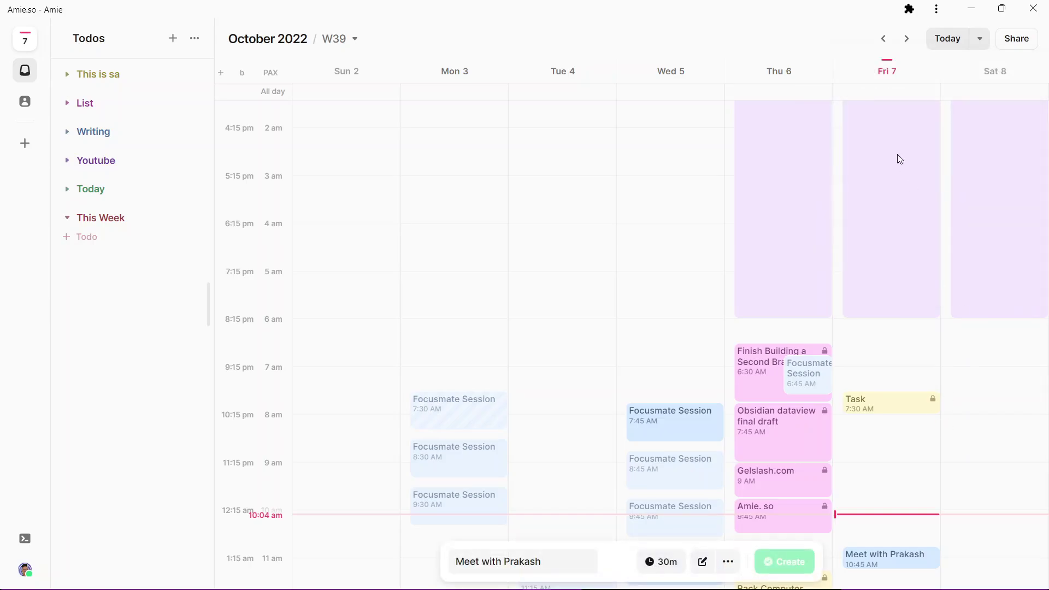
{"action": "scroll", "coordinate": [870, 288], "scroll_direction": "down", "scroll_amount": 5}
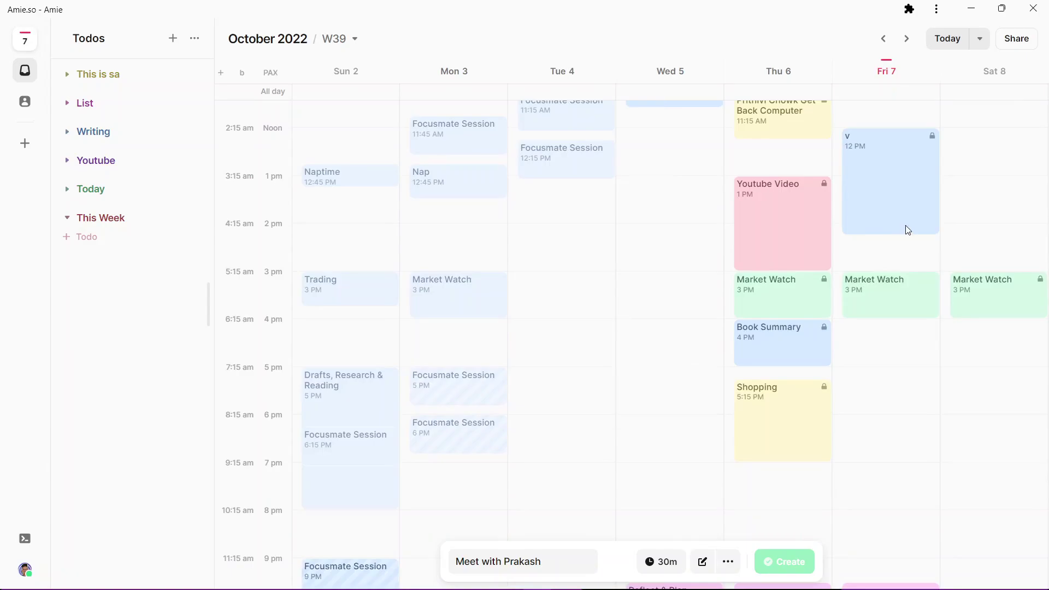
{"action": "scroll", "coordinate": [908, 230], "scroll_direction": "up", "scroll_amount": 8}
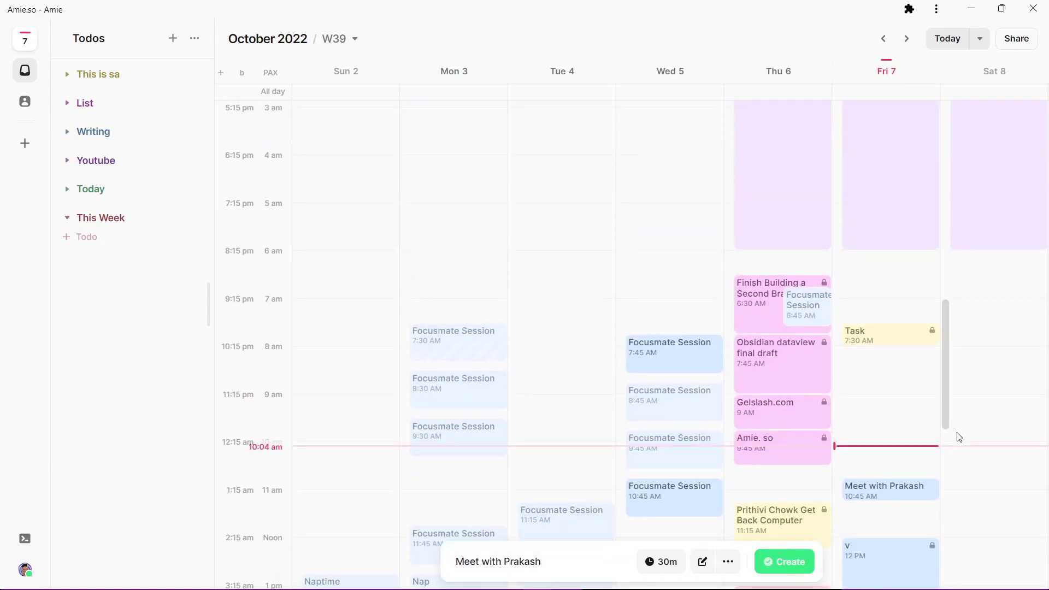
{"action": "scroll", "coordinate": [932, 436], "scroll_direction": "down", "scroll_amount": 2}
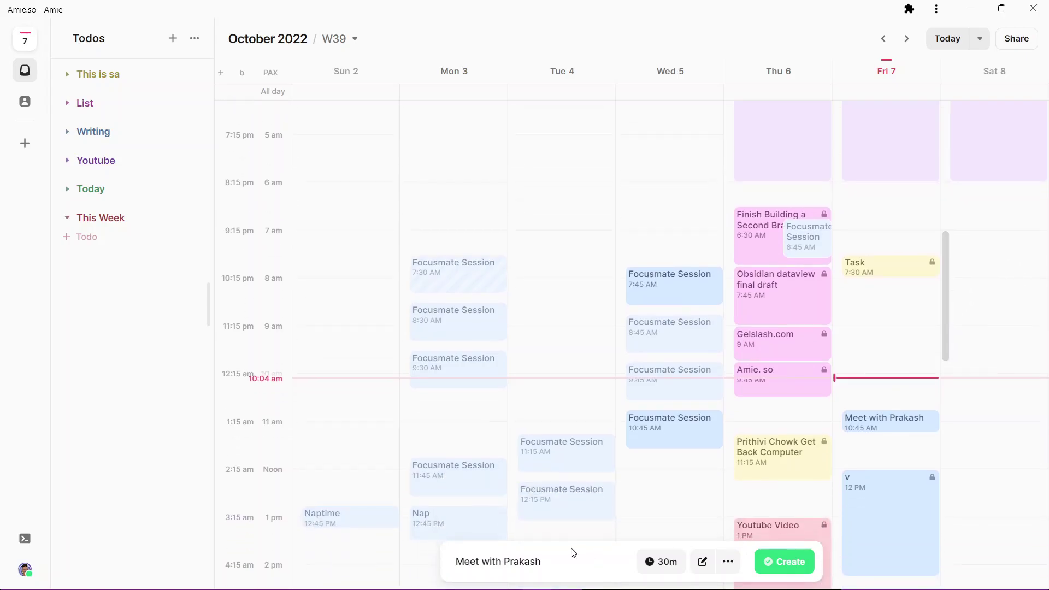
{"action": "left_click", "coordinate": [799, 564]}
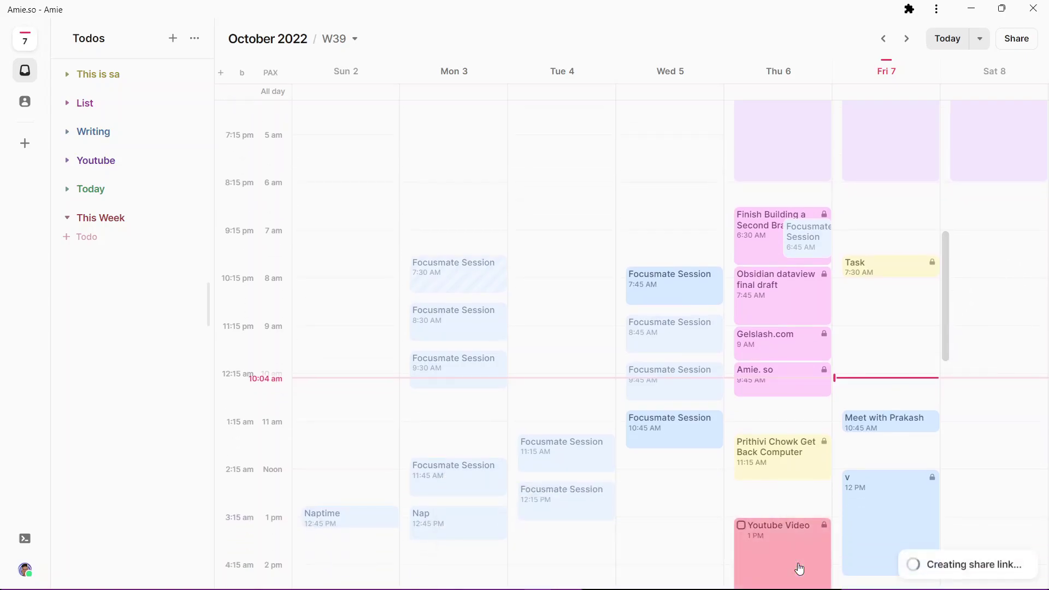
Open the new meeting share link in an incognito Chrome window.
{"action": "left_click", "coordinate": [979, 562]}
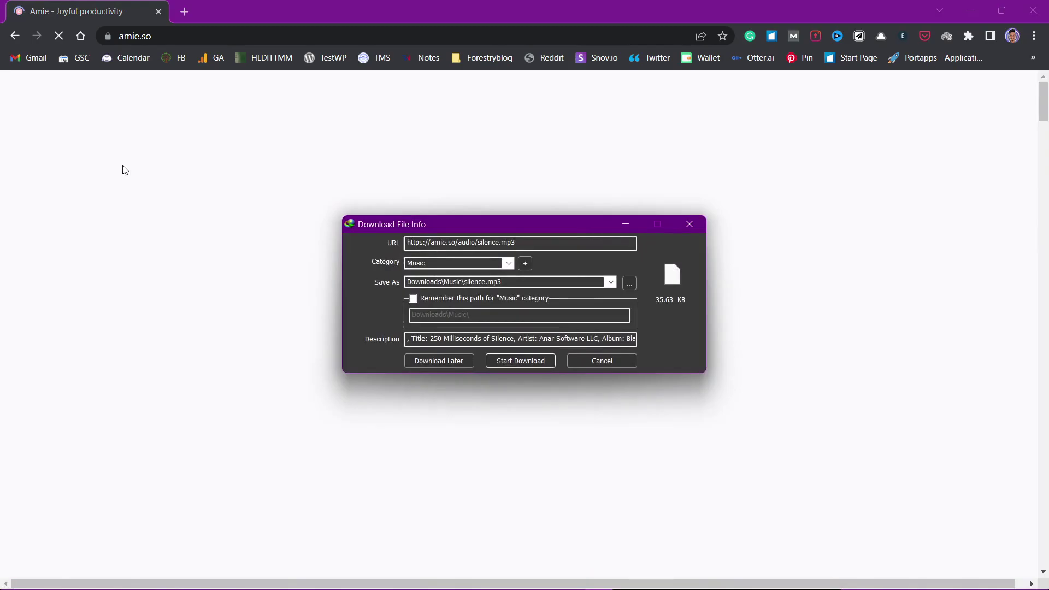
{"action": "key", "text": "ctrl+shift+n"}
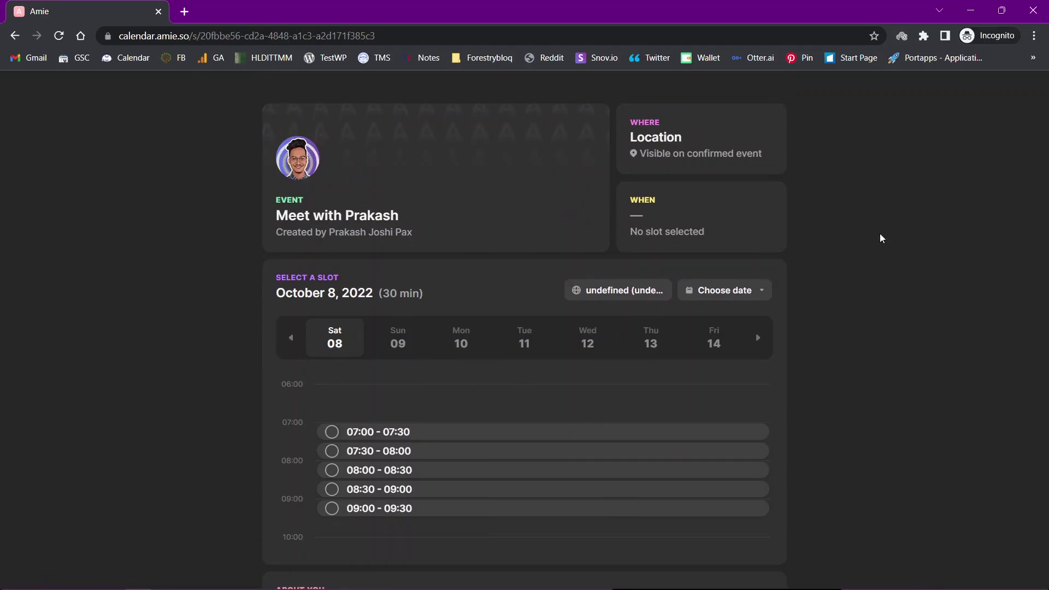
Book the 07:00 - 07:30 slot on October 8, 2022 with the guest's name and e-mail, and switch back to the Amie app.
{"action": "scroll", "coordinate": [205, 282], "scroll_direction": "down", "scroll_amount": 3}
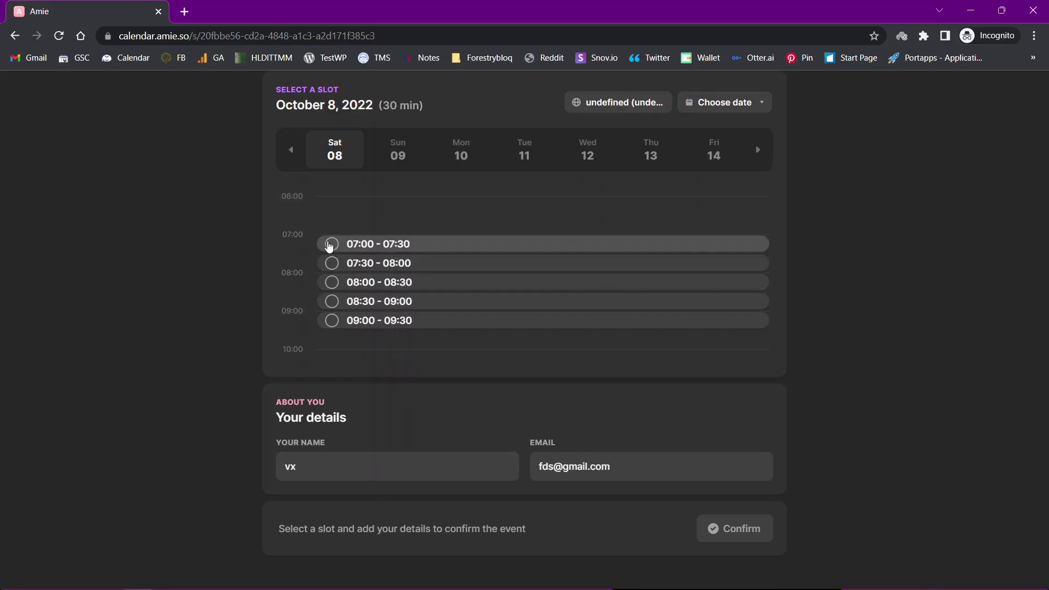
{"action": "left_click", "coordinate": [330, 244]}
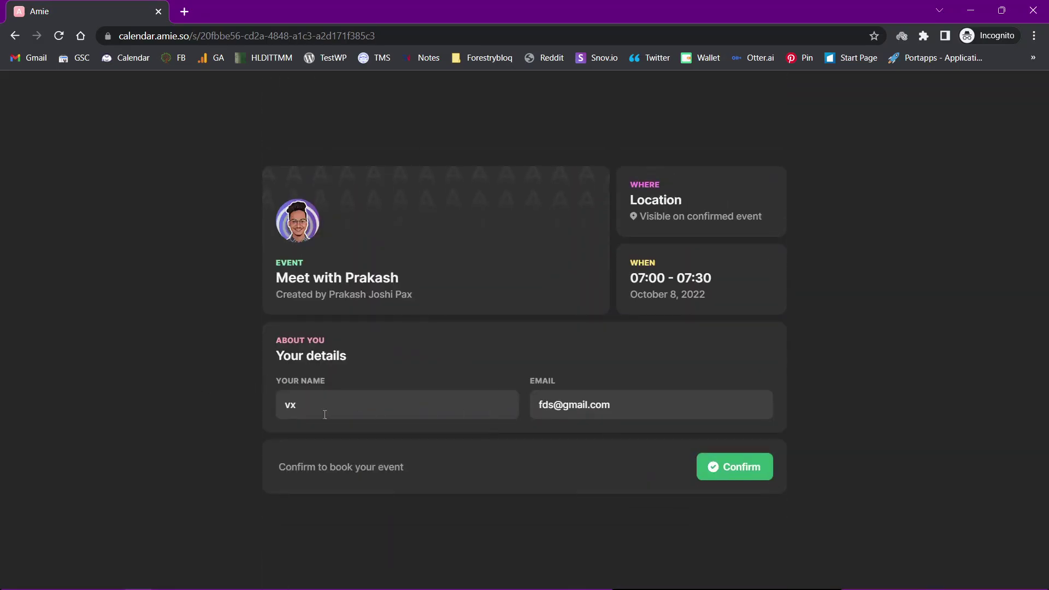
{"action": "left_click", "coordinate": [736, 469]}
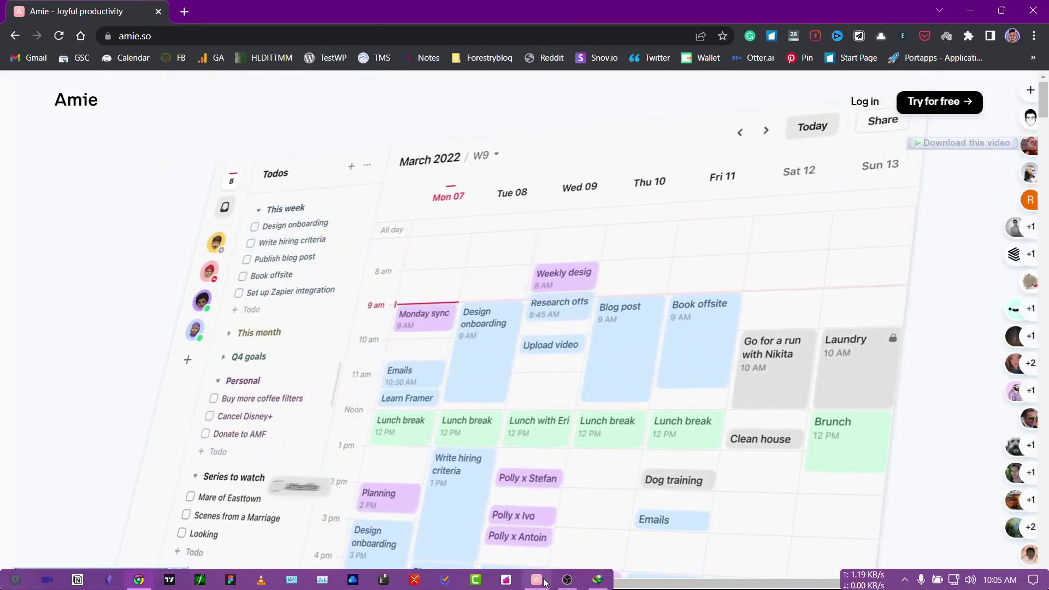
{"action": "left_click", "coordinate": [537, 580]}
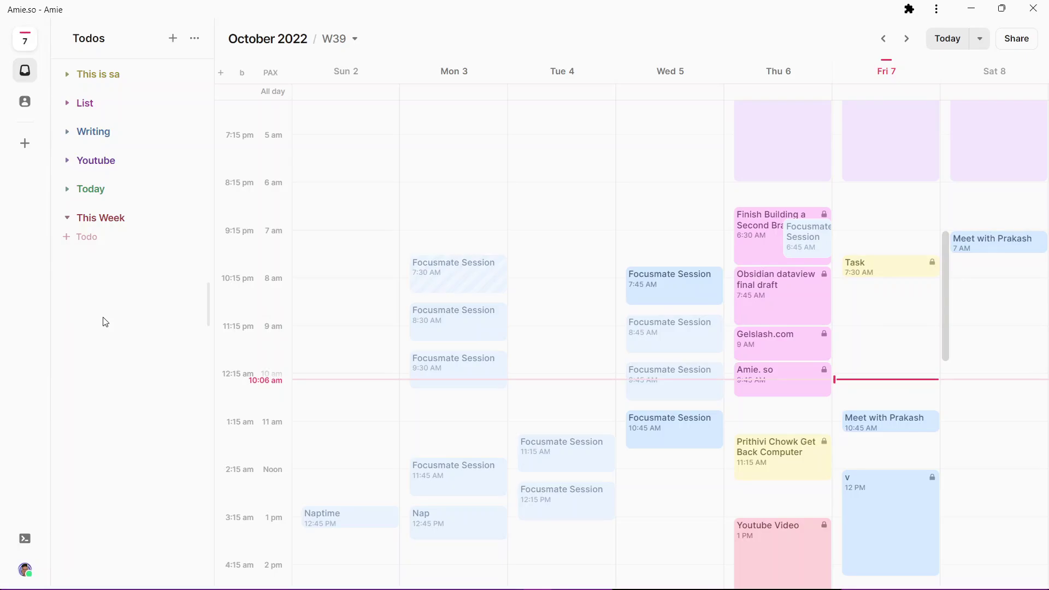
Open the first contact's profile and examine its birthday, note, location, reminder, Twitter and Spotify cards.
{"action": "left_click", "coordinate": [34, 102]}
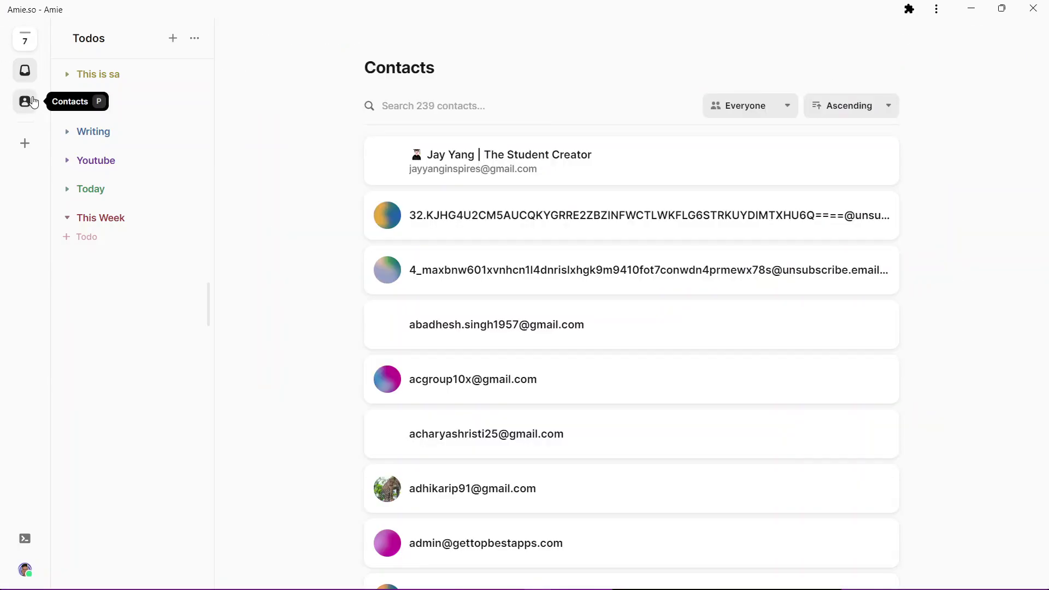
{"action": "left_click", "coordinate": [635, 165]}
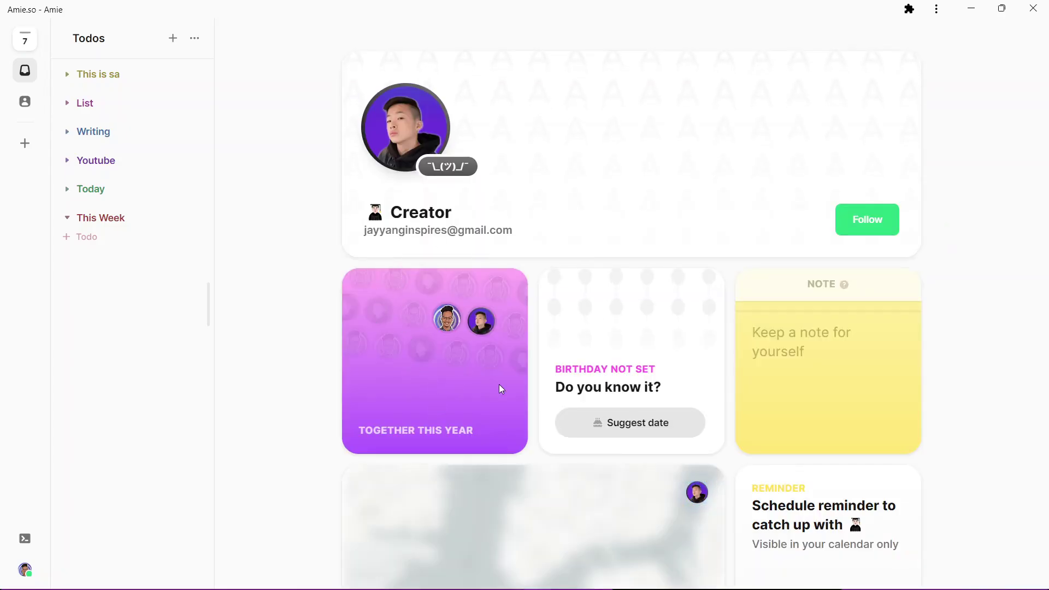
{"action": "scroll", "coordinate": [443, 281], "scroll_direction": "down", "scroll_amount": 5}
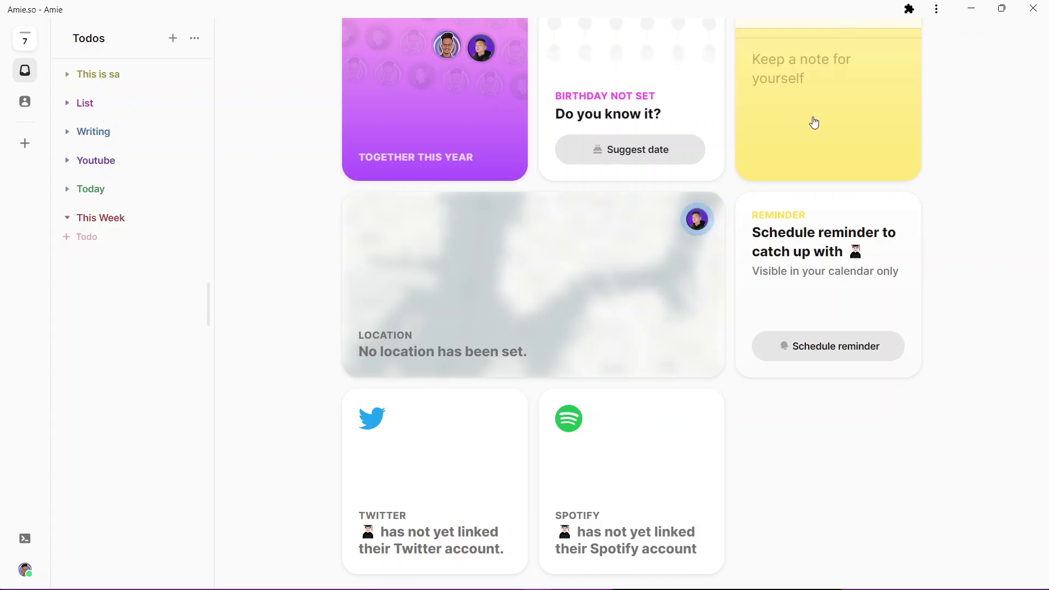
{"action": "scroll", "coordinate": [819, 115], "scroll_direction": "up", "scroll_amount": 1}
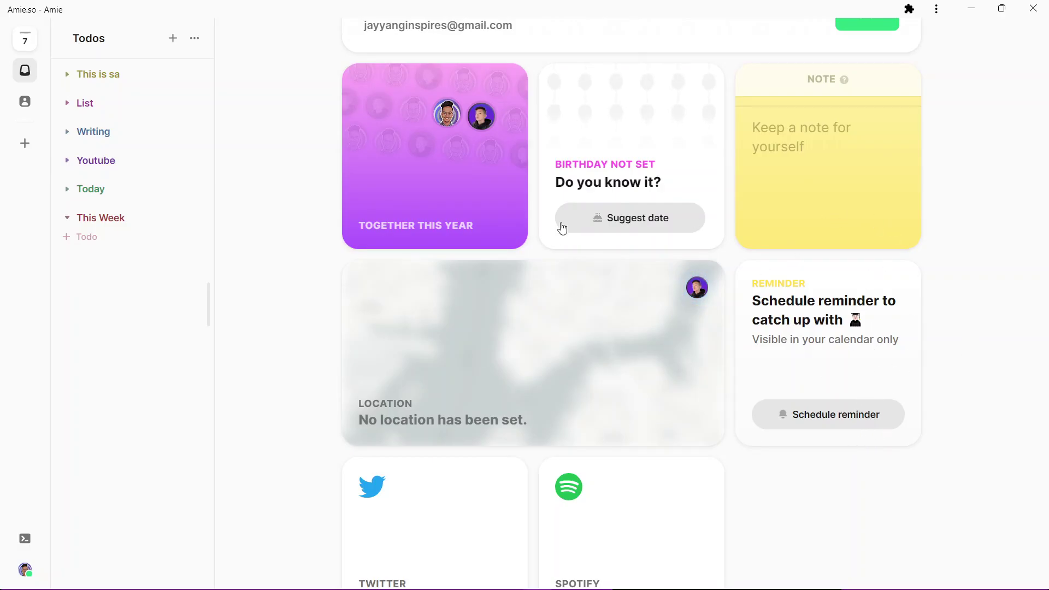
{"action": "scroll", "coordinate": [606, 236], "scroll_direction": "down", "scroll_amount": 1}
{"action": "scroll", "coordinate": [606, 236], "scroll_direction": "down", "scroll_amount": 2}
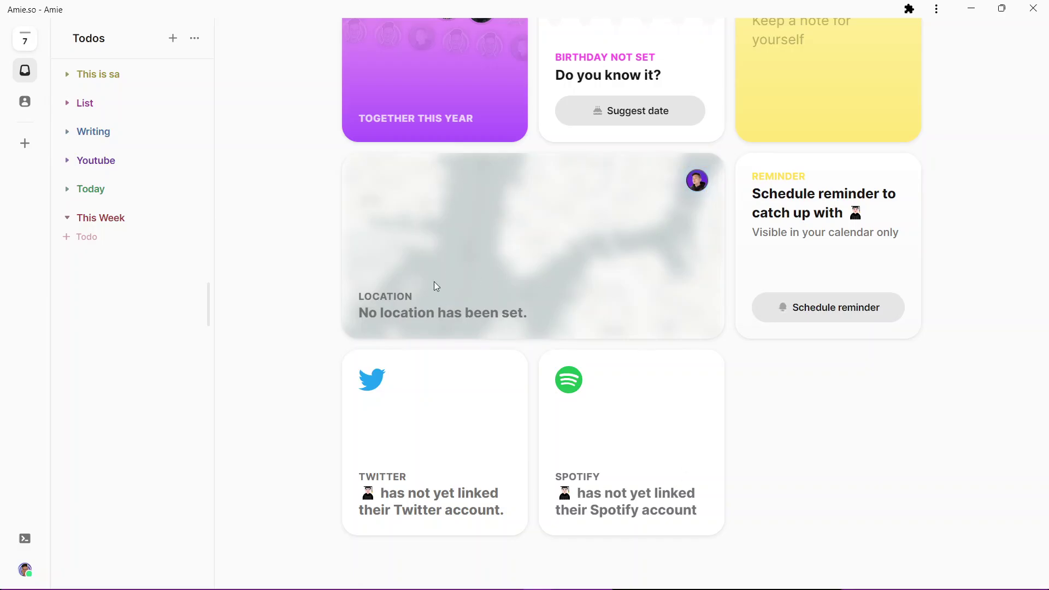
{"action": "left_click", "coordinate": [24, 570]}
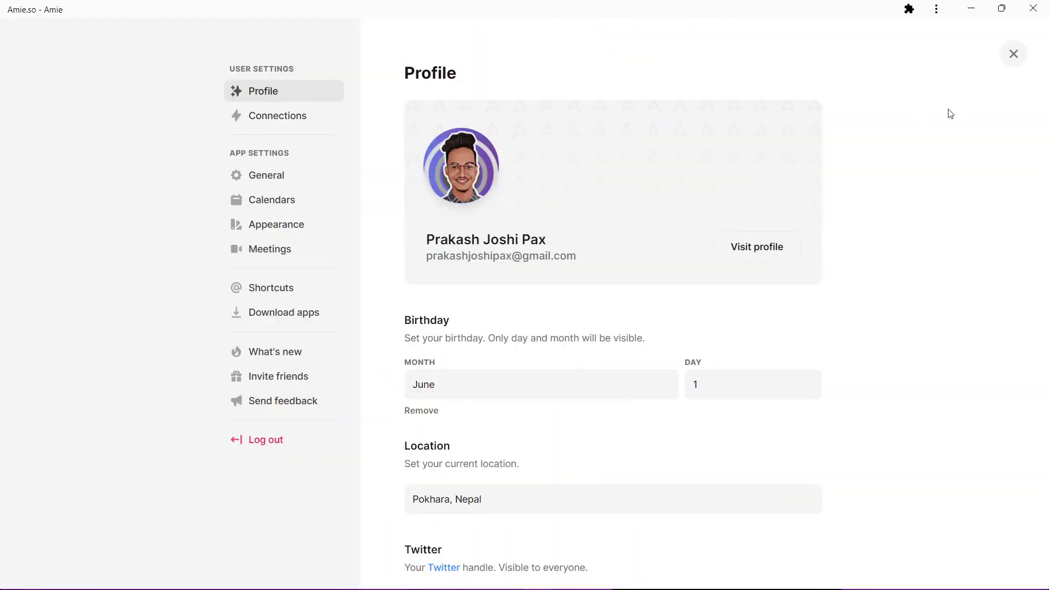
{"action": "left_click", "coordinate": [1013, 54]}
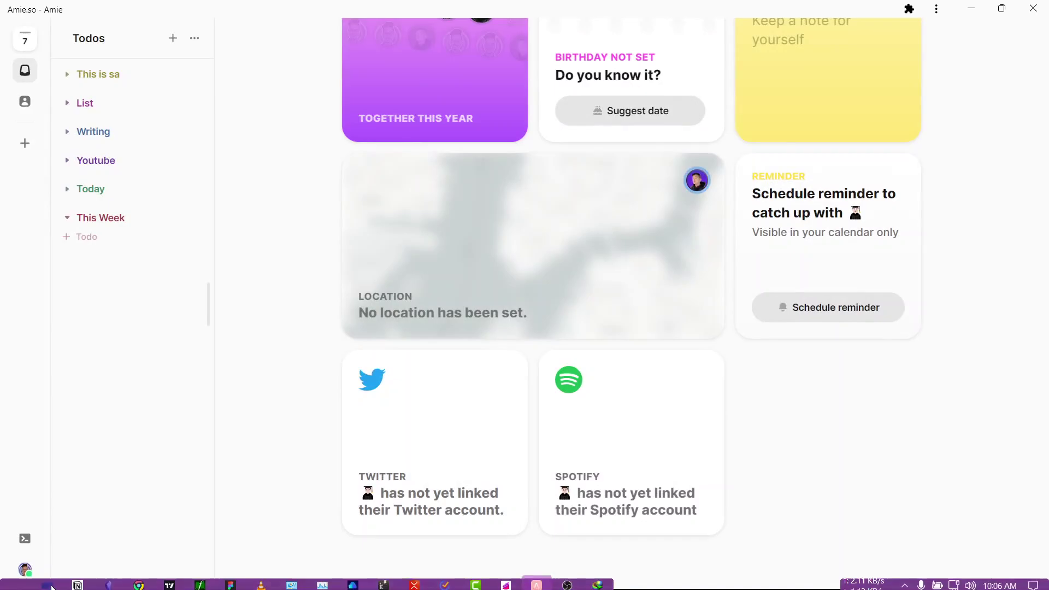
{"action": "left_click", "coordinate": [21, 75]}
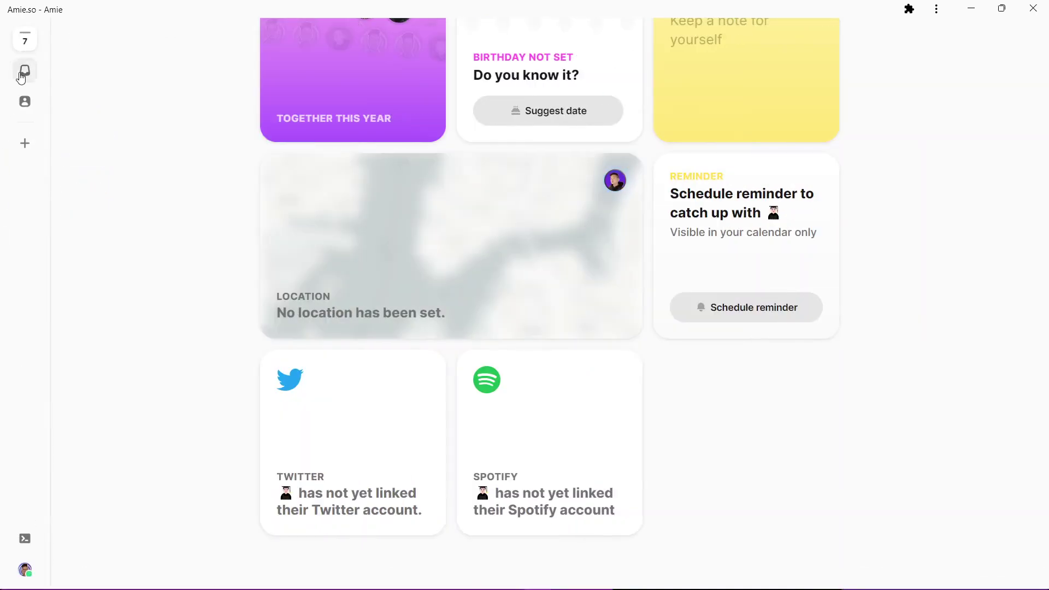
Open the settings and review the Profile page down to the Twitter handle, followed by the Connections page.
{"action": "key", "text": "ctrl+comma"}
{"action": "left_click", "coordinate": [252, 94]}
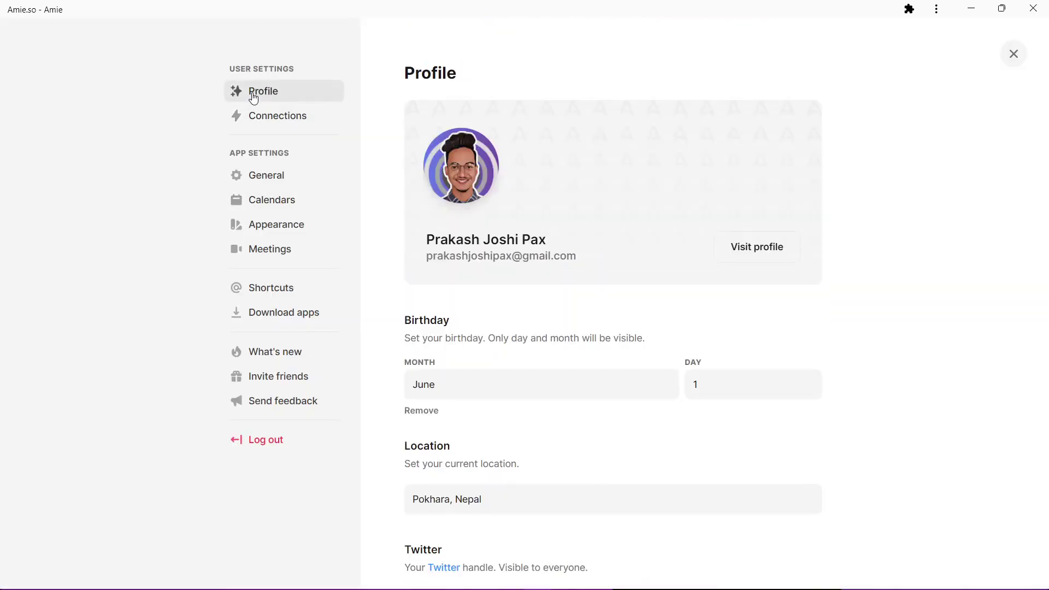
{"action": "scroll", "coordinate": [654, 239], "scroll_direction": "down", "scroll_amount": 3}
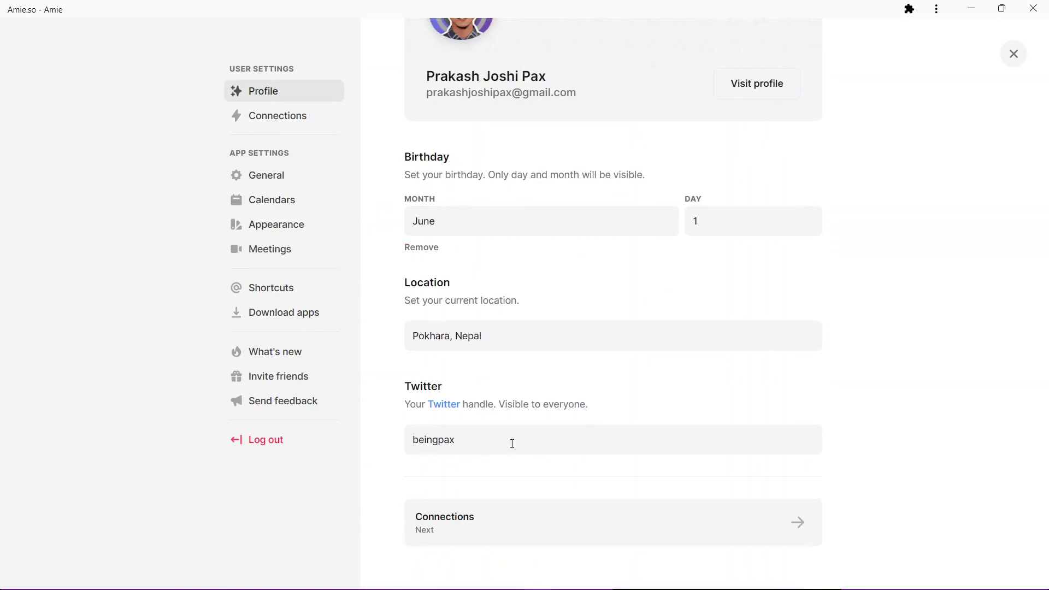
{"action": "left_click", "coordinate": [797, 525]}
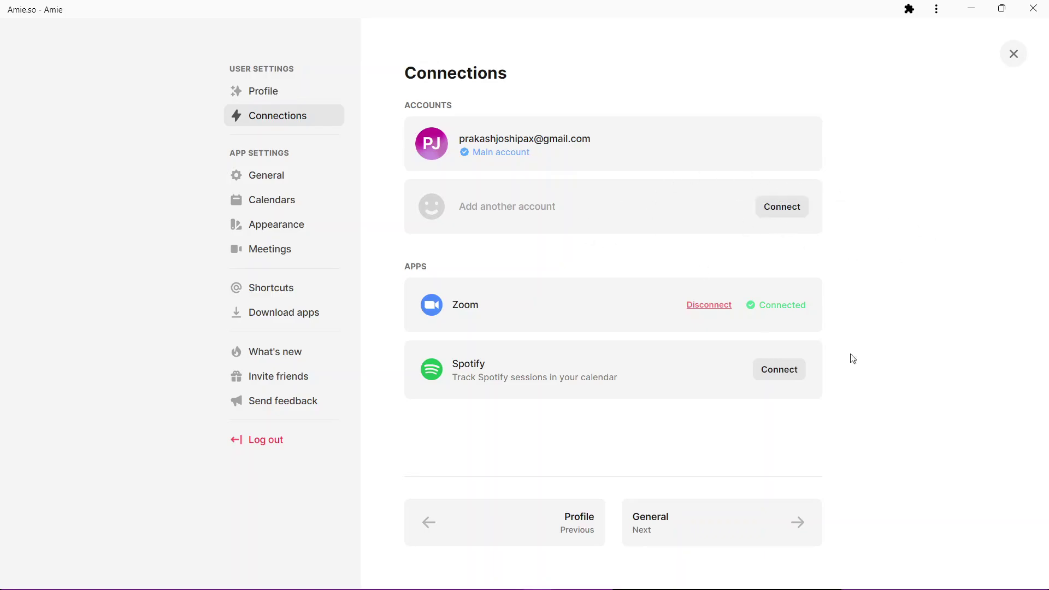
Go through the General settings and enable working hours.
{"action": "left_click", "coordinate": [802, 534]}
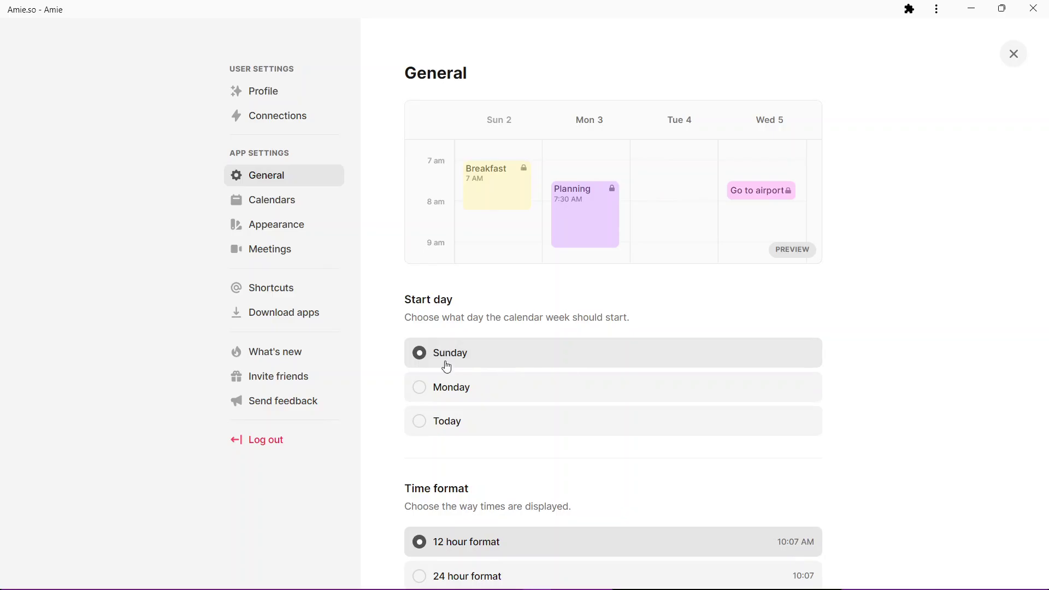
{"action": "scroll", "coordinate": [488, 500], "scroll_direction": "down", "scroll_amount": 7}
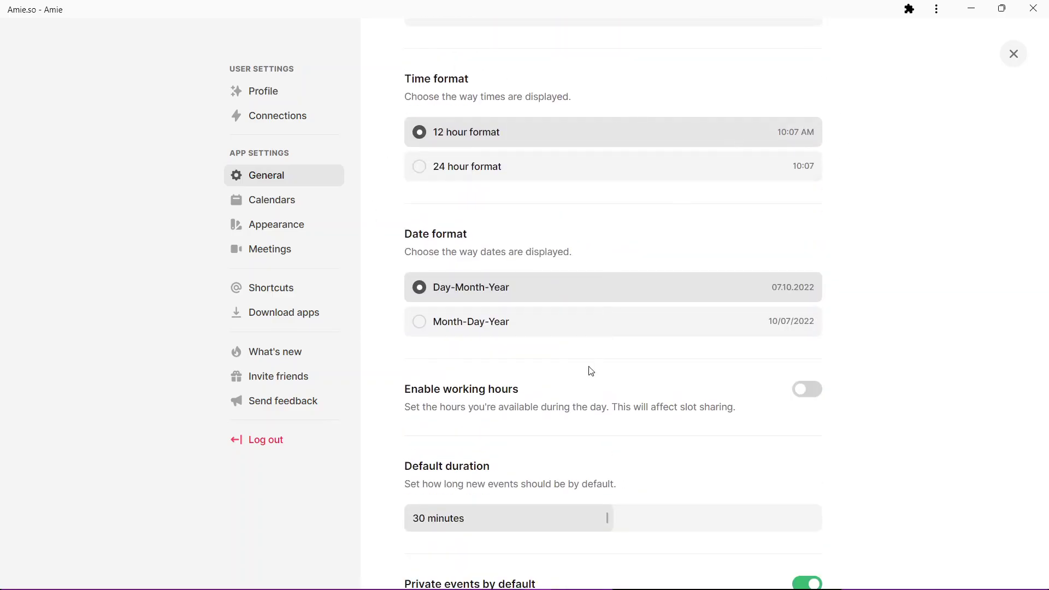
{"action": "scroll", "coordinate": [590, 368], "scroll_direction": "down", "scroll_amount": 4}
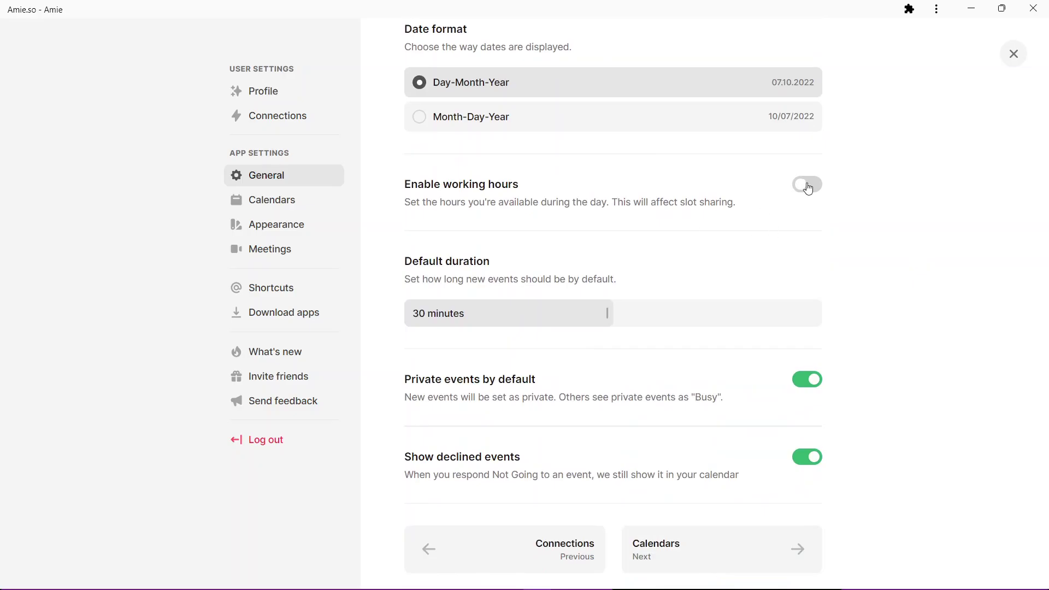
{"action": "left_click", "coordinate": [806, 185]}
{"action": "scroll", "coordinate": [470, 278], "scroll_direction": "down", "scroll_amount": 2}
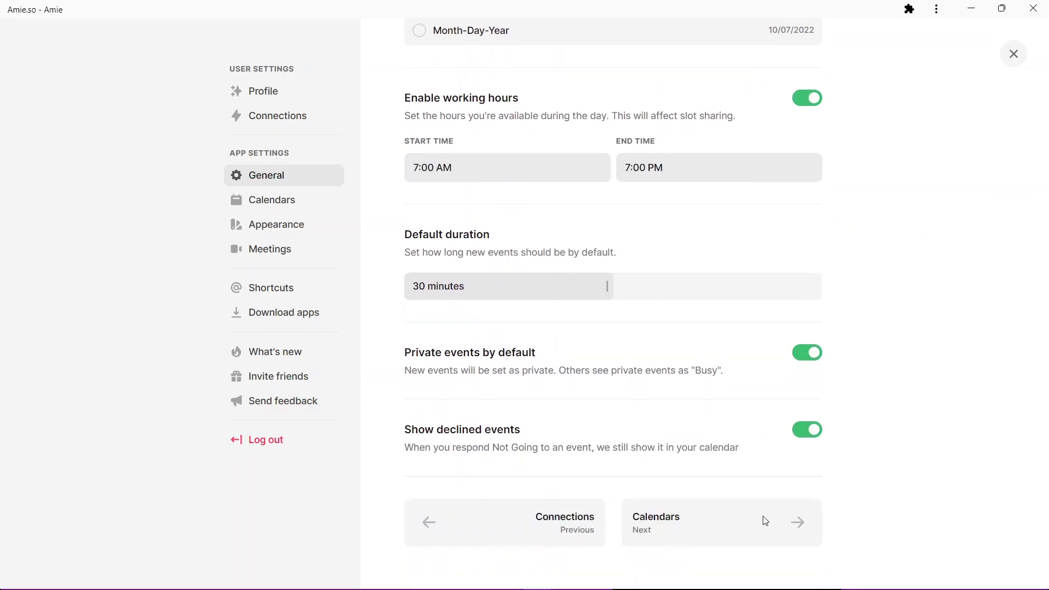
View the Calendars settings and set the app theme to Dark in the Appearance settings.
{"action": "left_click", "coordinate": [799, 526]}
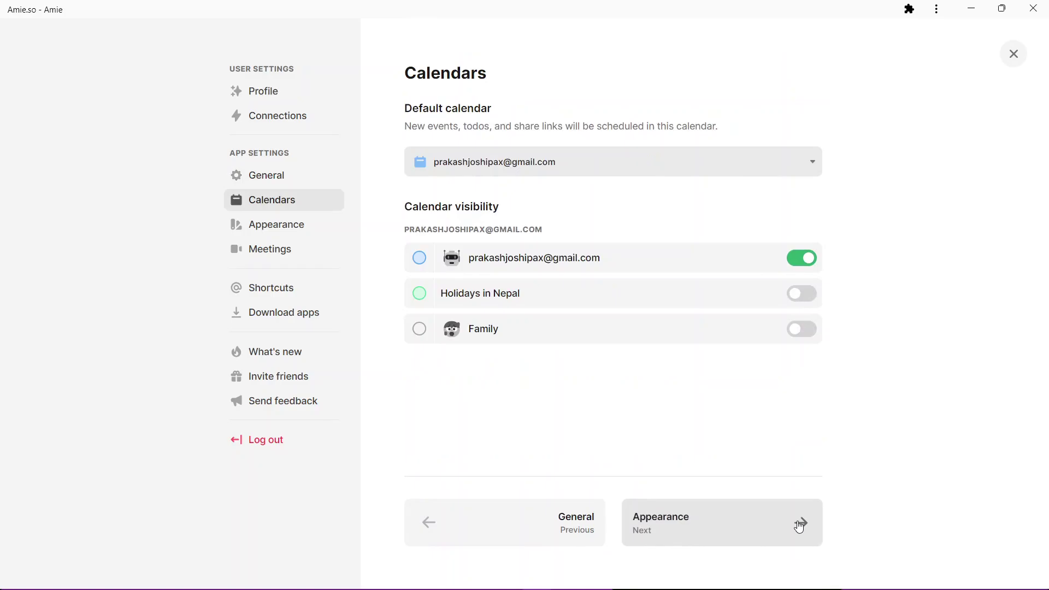
{"action": "left_click", "coordinate": [799, 525]}
{"action": "scroll", "coordinate": [475, 312], "scroll_direction": "down", "scroll_amount": 5}
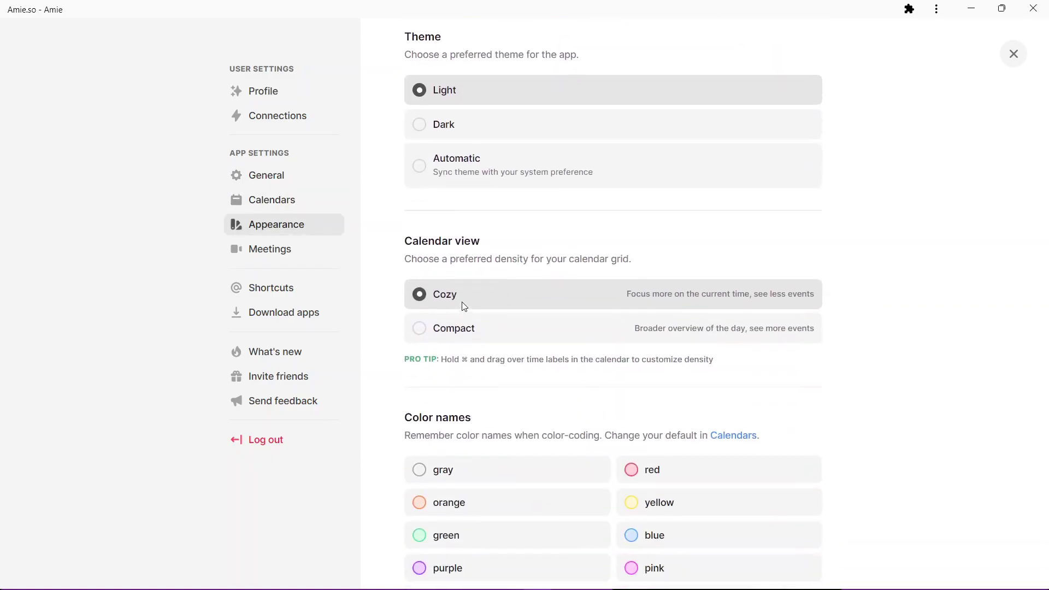
{"action": "left_click", "coordinate": [432, 115]}
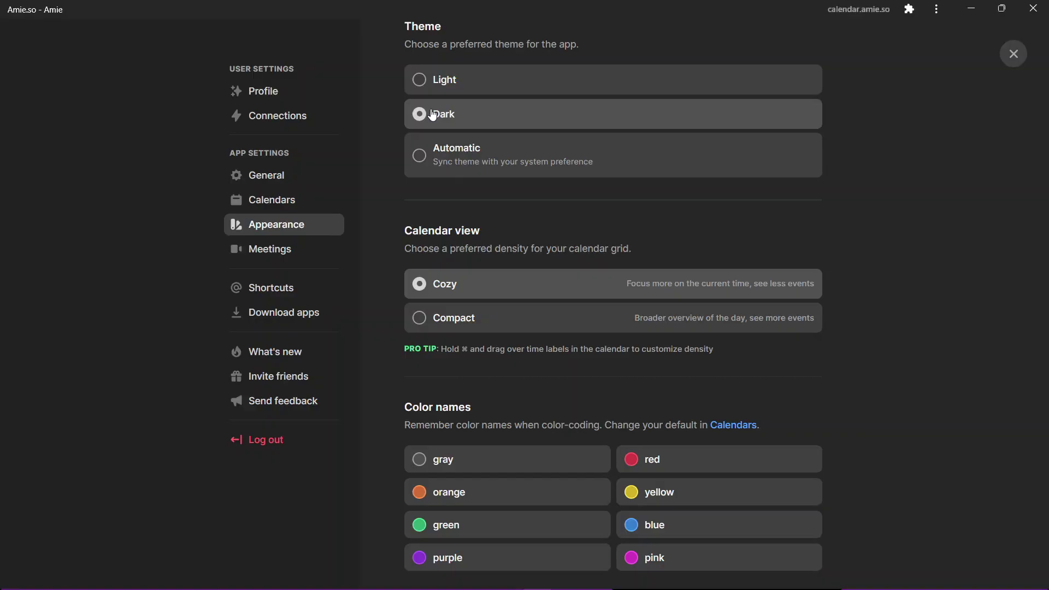
Examine the default meeting provider options in the Meetings settings.
{"action": "left_click", "coordinate": [303, 249]}
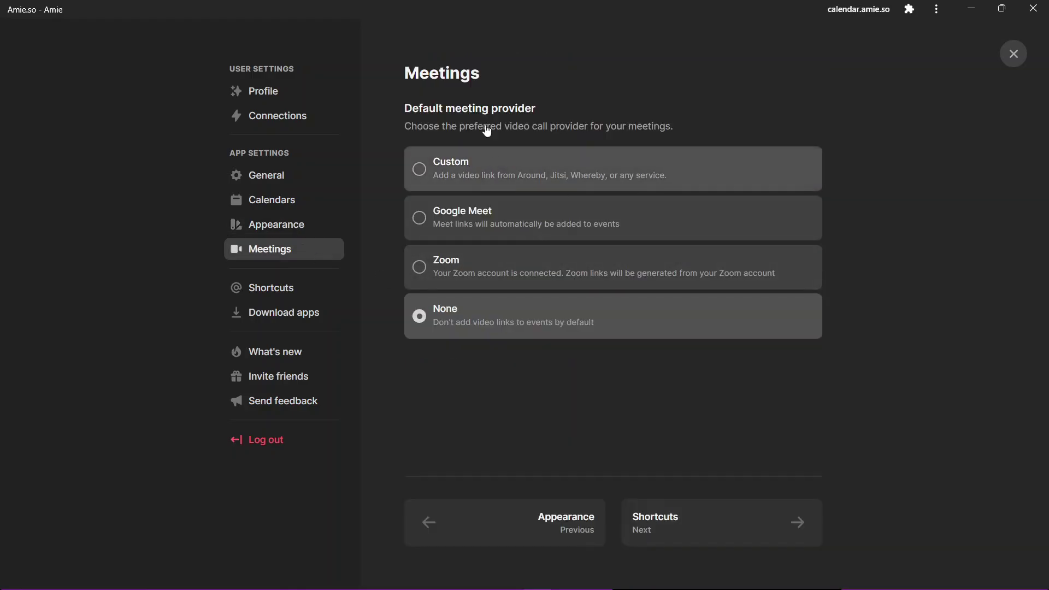
{"action": "left_click_drag", "start_coordinate": [411, 126], "coordinate": [487, 126]}
{"action": "left_click_drag", "start_coordinate": [559, 127], "coordinate": [452, 123]}
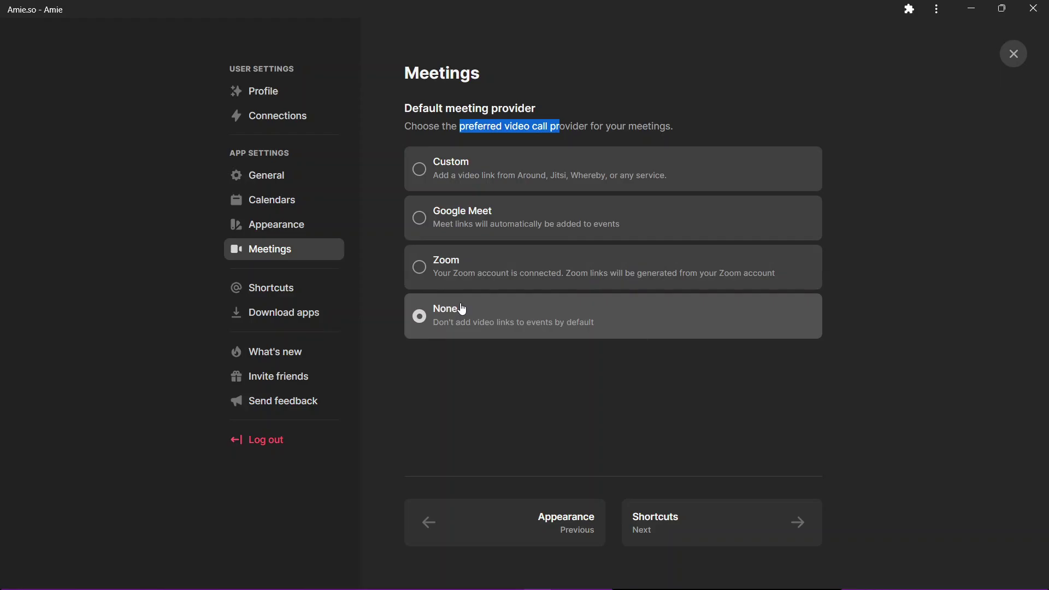
Look through the General and Calendar shortcuts and the Download apps page.
{"action": "left_click", "coordinate": [306, 302]}
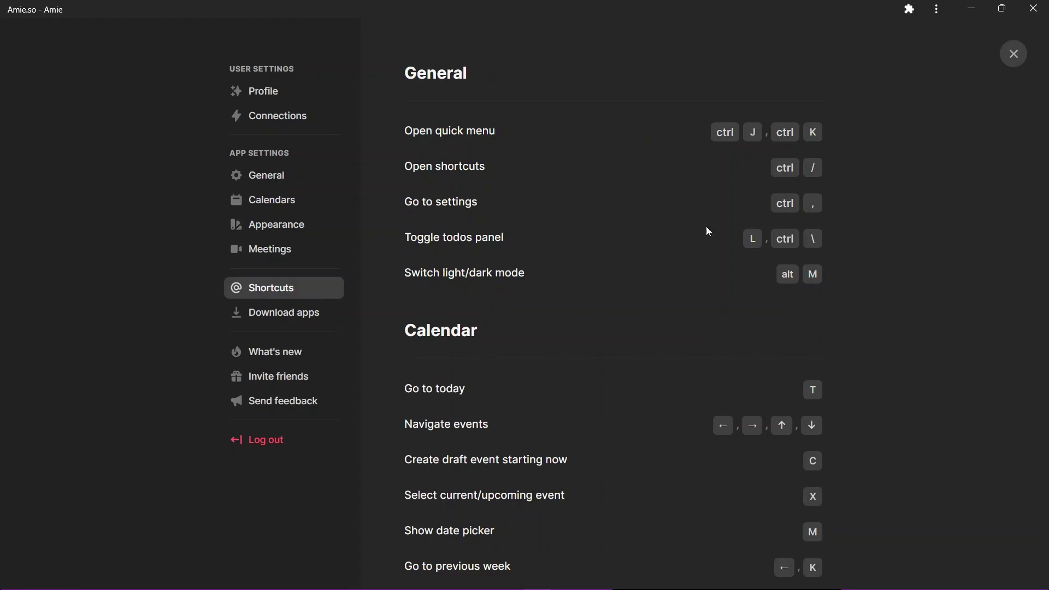
{"action": "scroll", "coordinate": [480, 351], "scroll_direction": "down", "scroll_amount": 5}
{"action": "left_click", "coordinate": [289, 326]}
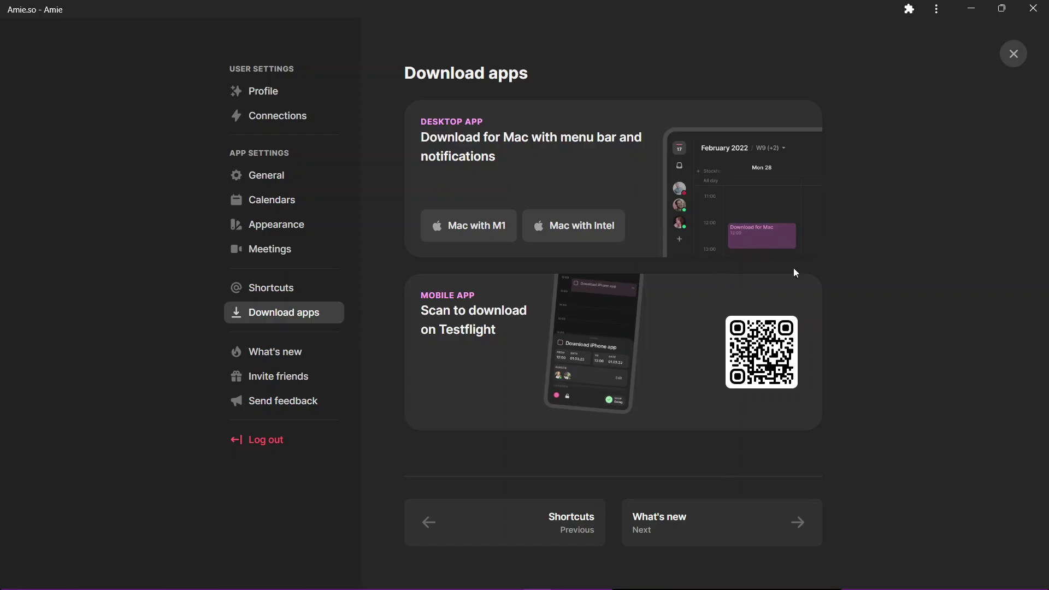
Read through the What's new update notes, view the Invite friends page and dismiss the video download pop-up.
{"action": "left_click", "coordinate": [304, 356]}
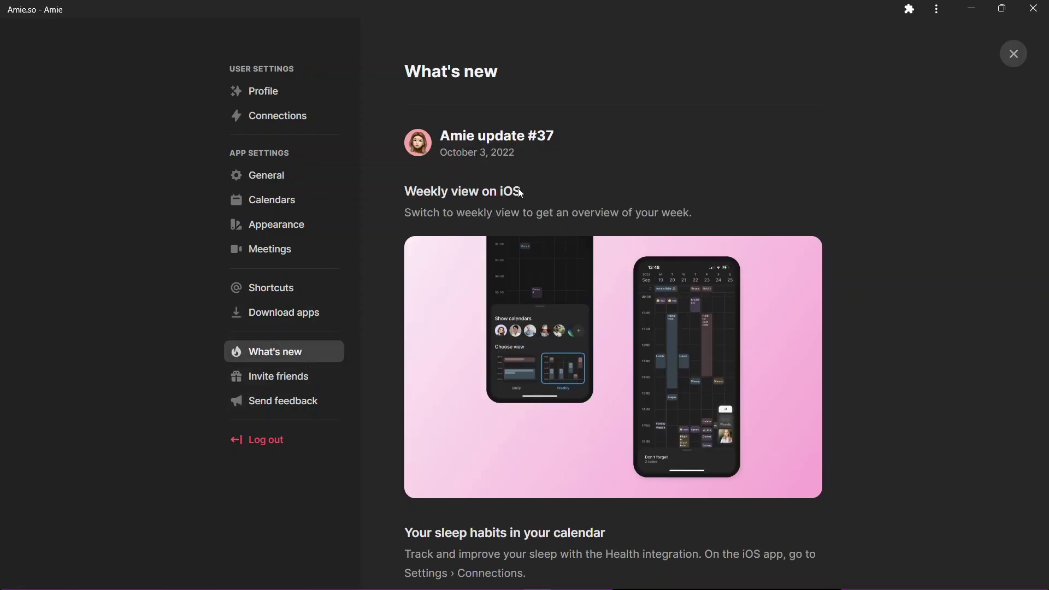
{"action": "scroll", "coordinate": [508, 287], "scroll_direction": "down", "scroll_amount": 5}
{"action": "scroll", "coordinate": [507, 379], "scroll_direction": "down", "scroll_amount": 15}
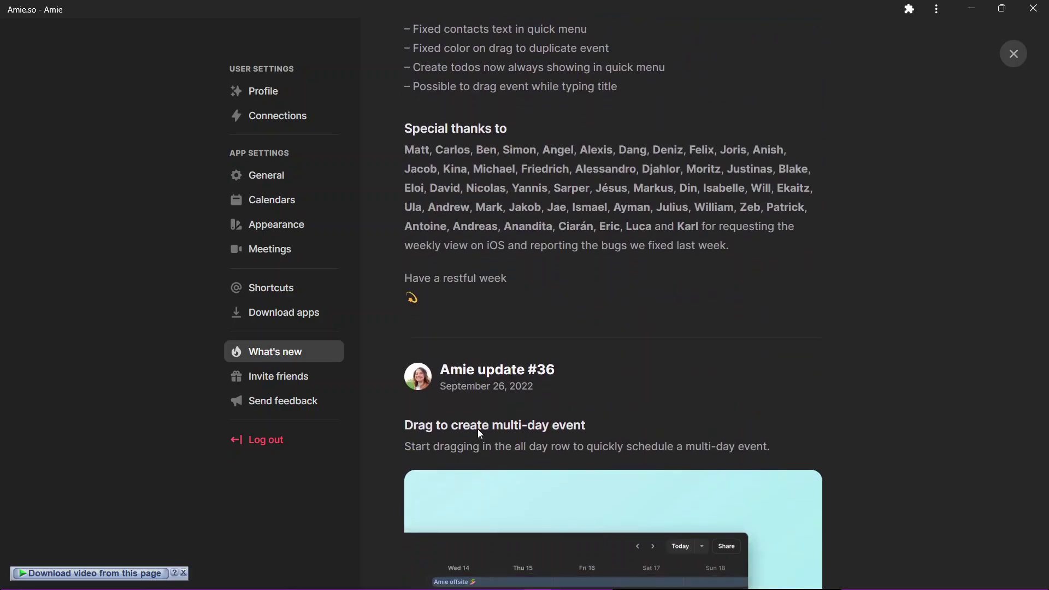
{"action": "left_click", "coordinate": [286, 352]}
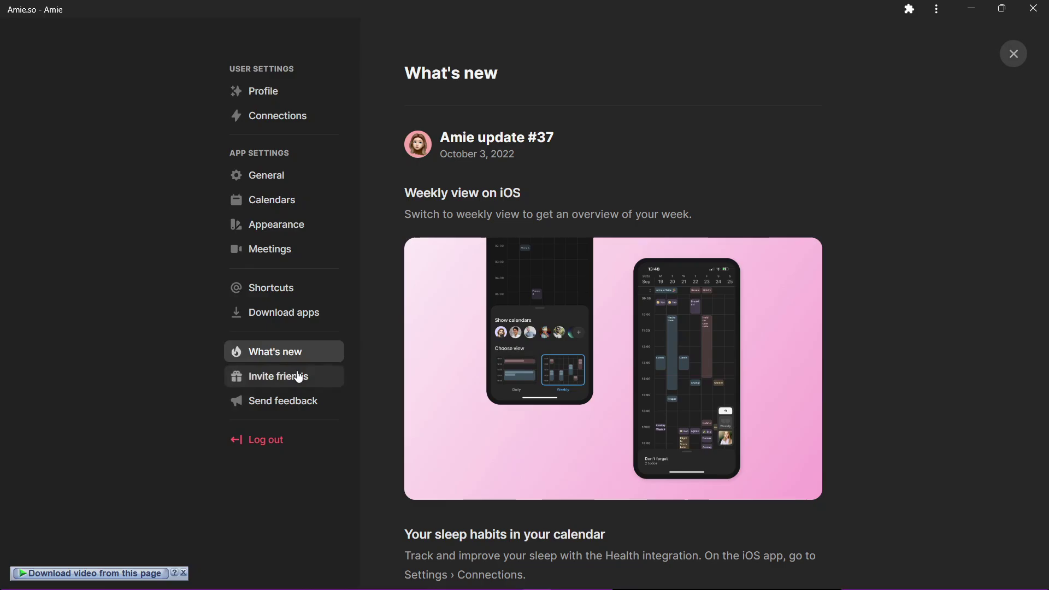
{"action": "left_click", "coordinate": [186, 574]}
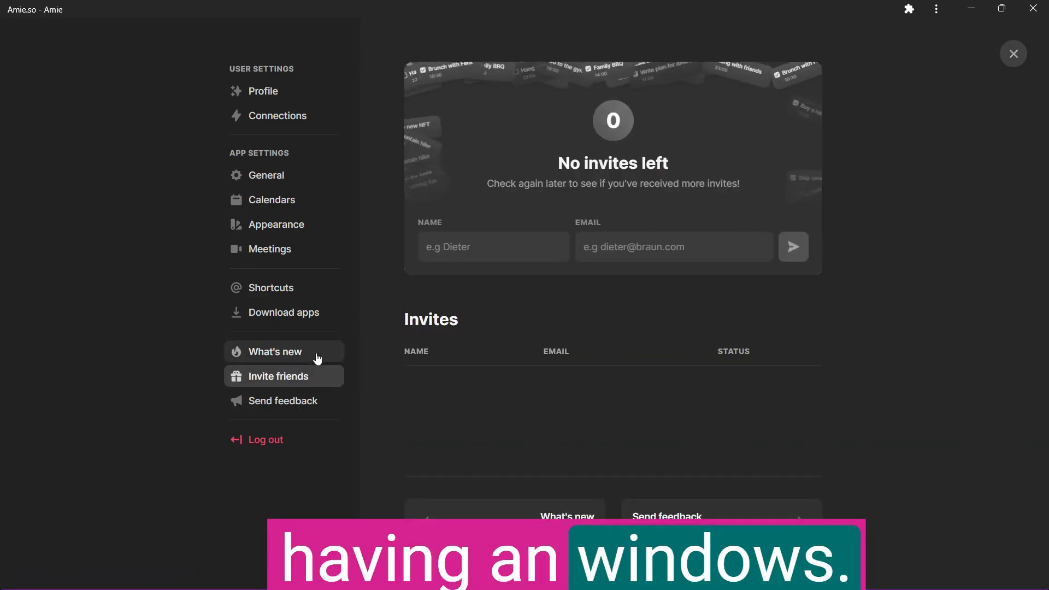
Leave the settings for the calendar and close the Amie app window.
{"action": "left_click", "coordinate": [1016, 57]}
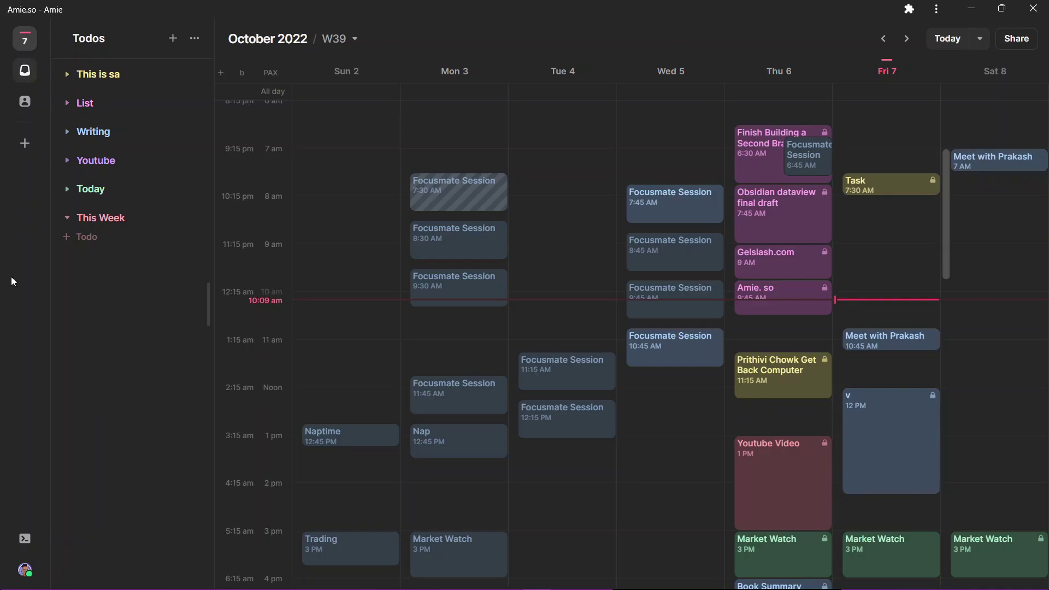
{"action": "mouse_move", "coordinate": [23, 583]}
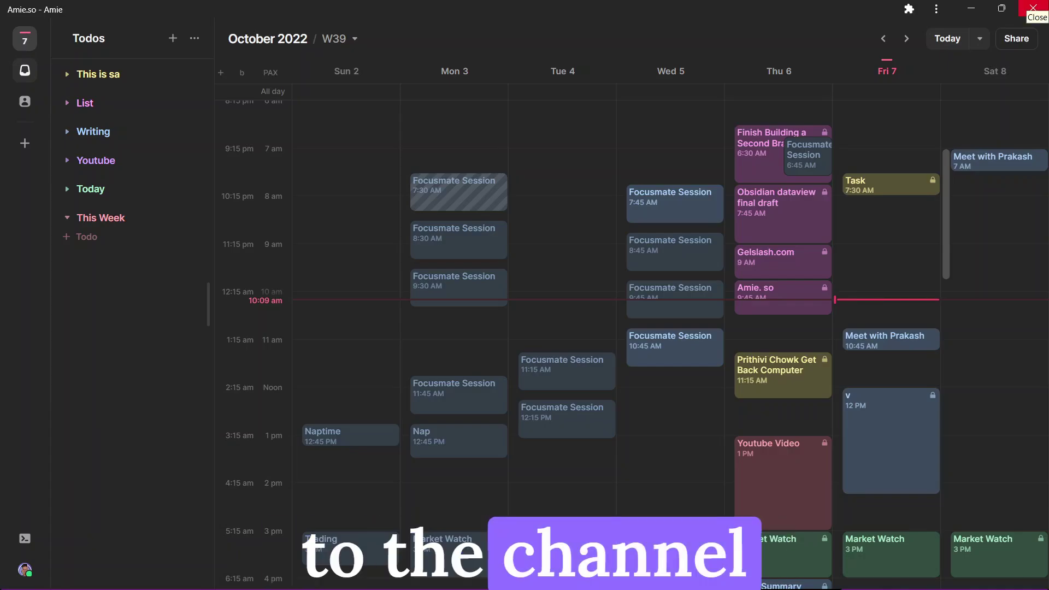
{"action": "left_click", "coordinate": [1034, 8]}
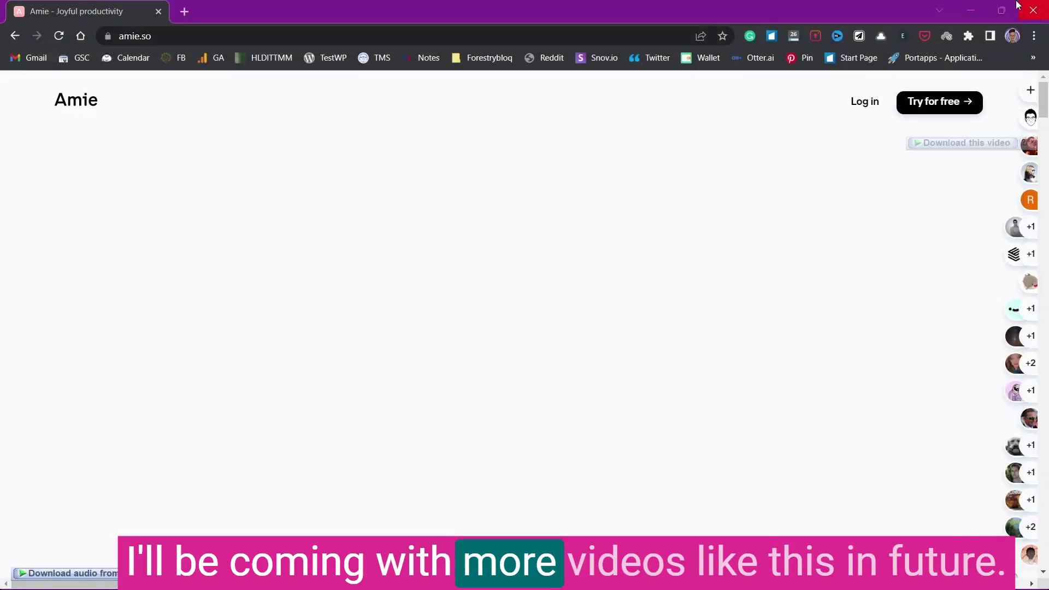